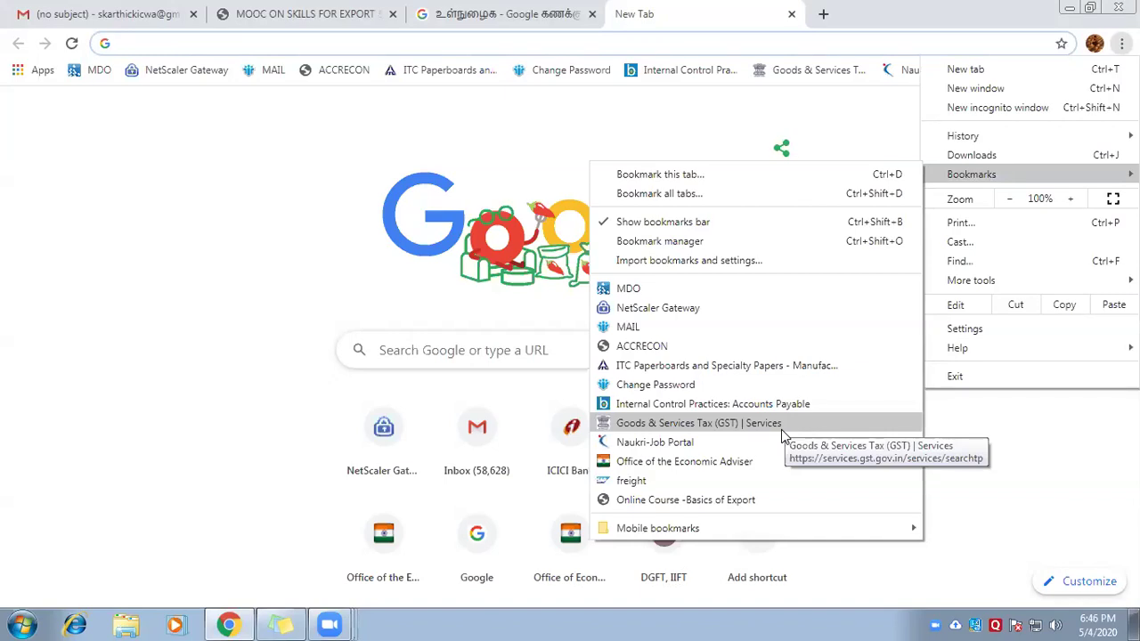
Open the 'Online Course -Basics of Export' bookmark and dismiss the Invalid Session alert
{"action": "left_click", "coordinate": [732, 501]}
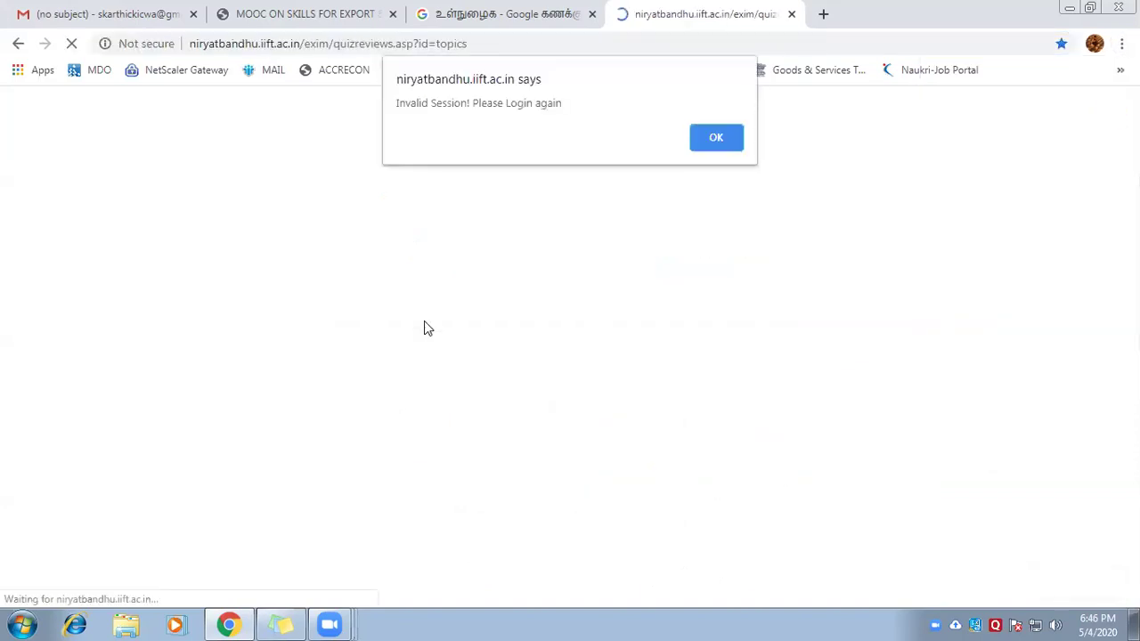
{"action": "key", "text": "Return"}
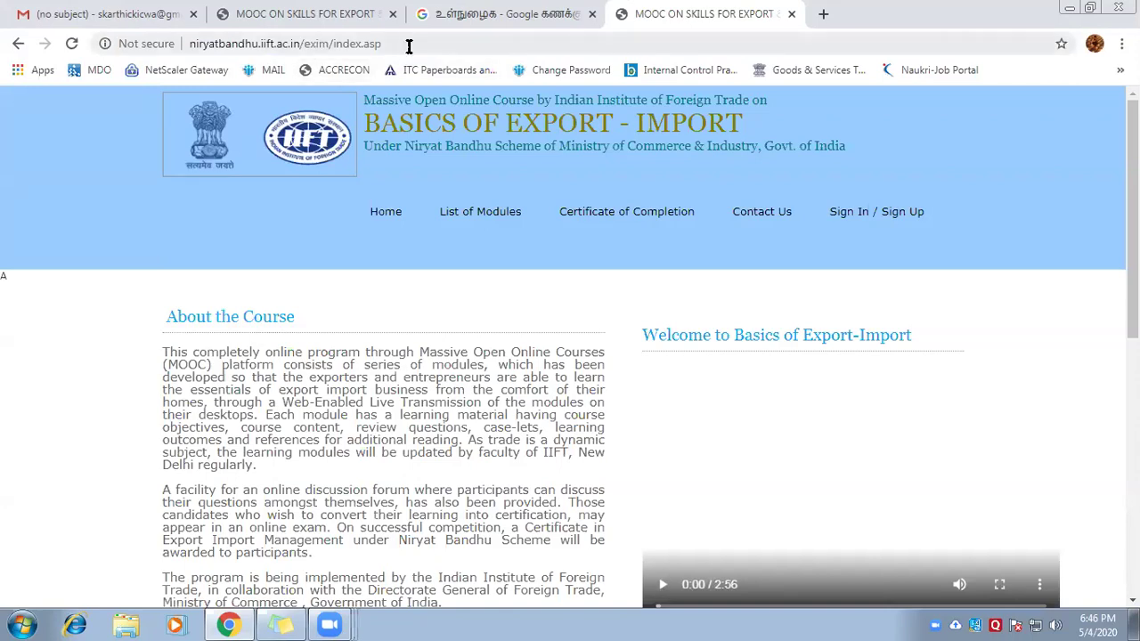
{"action": "scroll", "coordinate": [618, 280], "scroll_direction": "down", "scroll_amount": 1}
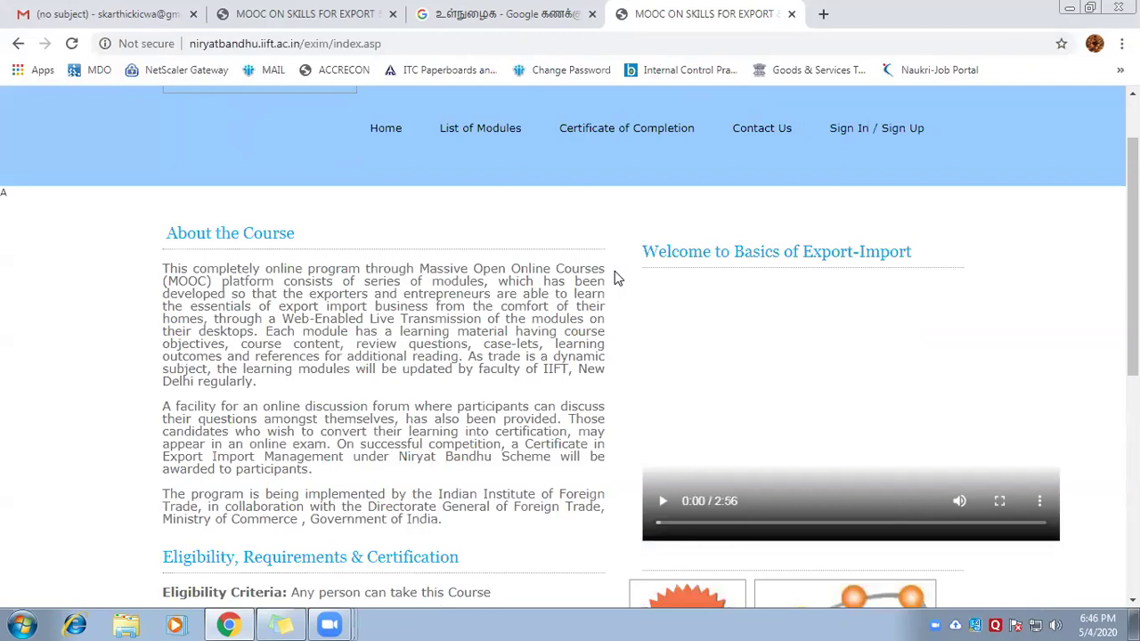
{"action": "scroll", "coordinate": [614, 270], "scroll_direction": "up", "scroll_amount": 1}
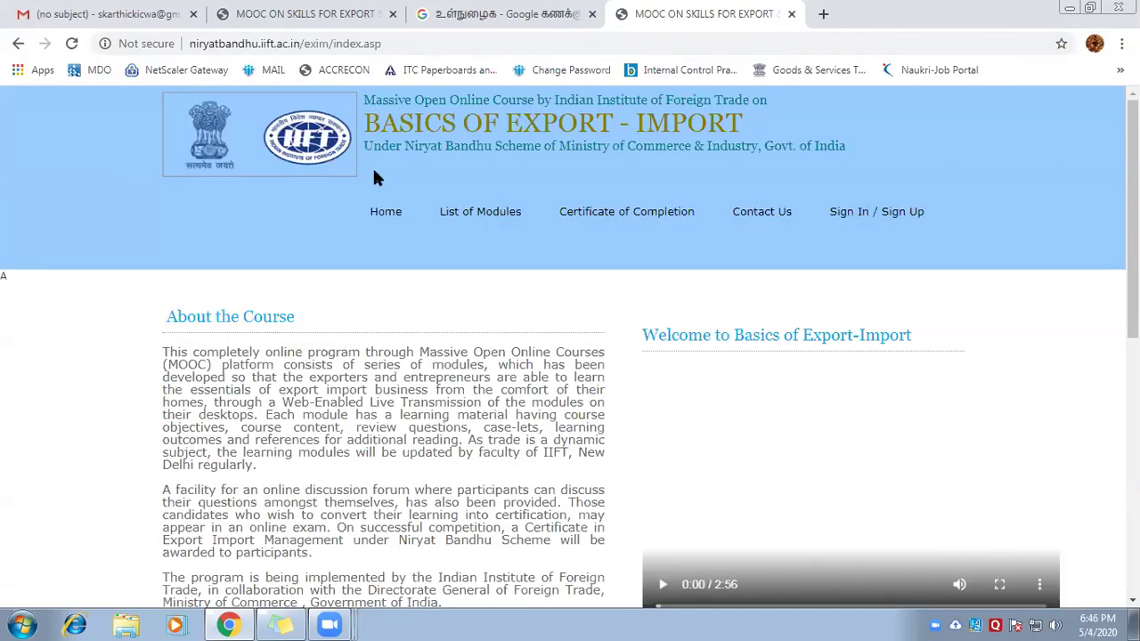
{"action": "scroll", "coordinate": [374, 174], "scroll_direction": "down", "scroll_amount": 1}
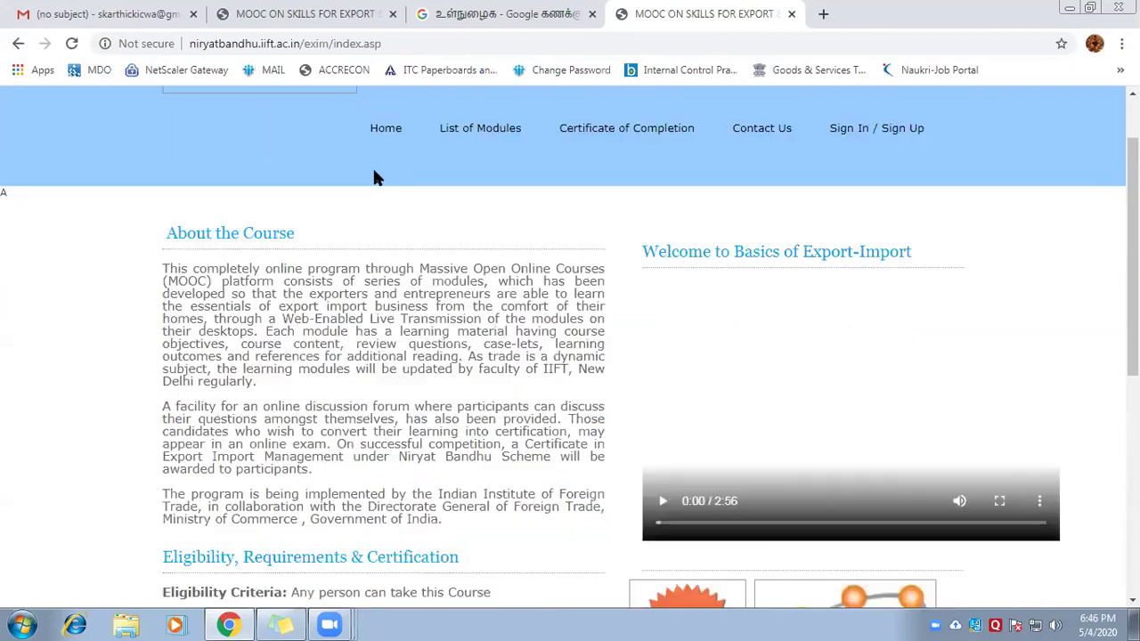
{"action": "scroll", "coordinate": [374, 174], "scroll_direction": "down", "scroll_amount": 3}
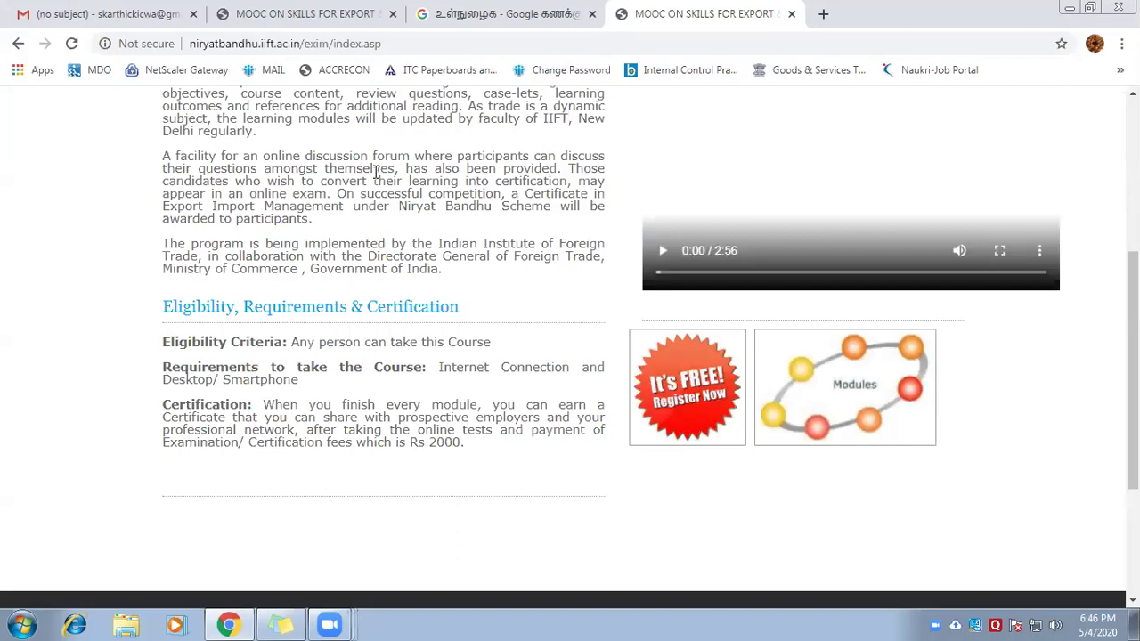
{"action": "scroll", "coordinate": [392, 210], "scroll_direction": "up", "scroll_amount": 3}
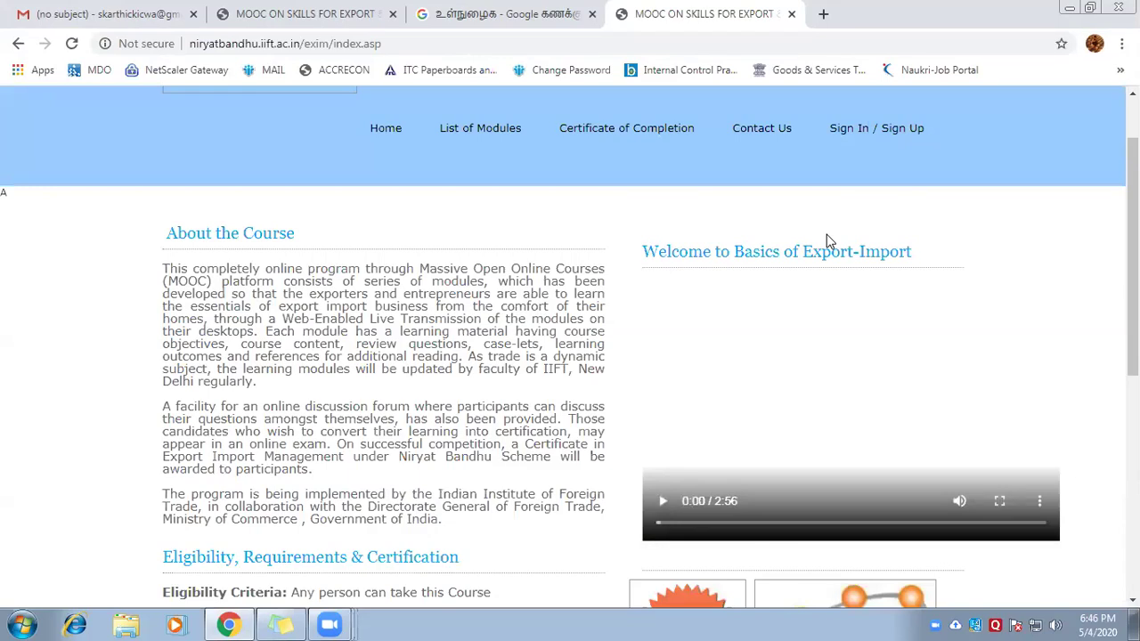
Go to the Sign In / Sign Up page and select the Forgot Password email field
{"action": "left_click", "coordinate": [877, 134]}
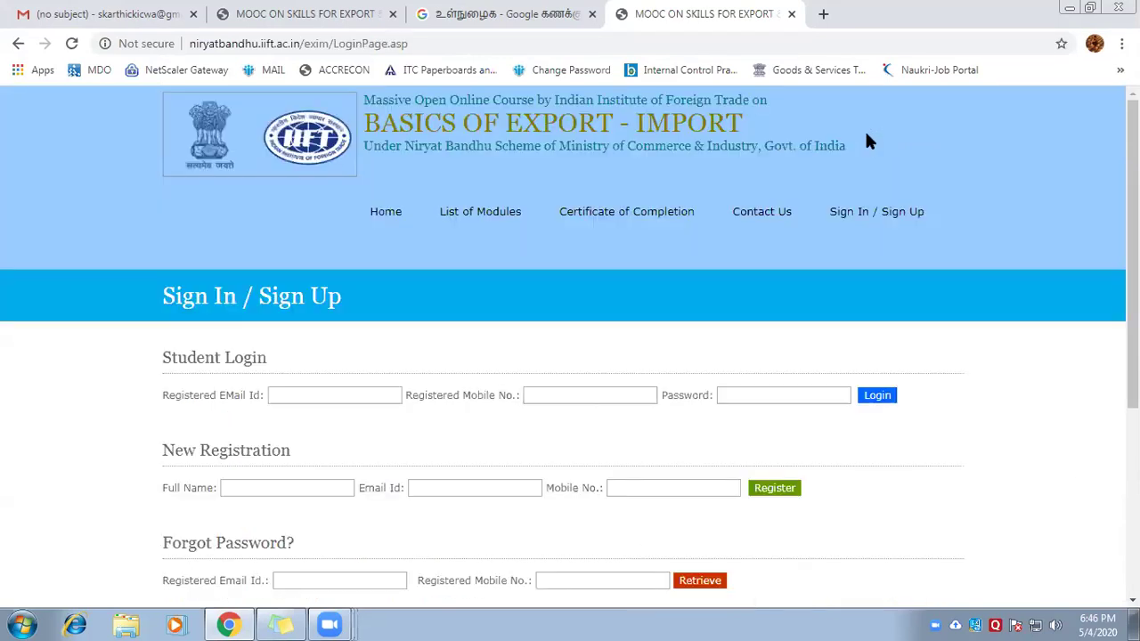
{"action": "scroll", "coordinate": [494, 343], "scroll_direction": "down", "scroll_amount": 4}
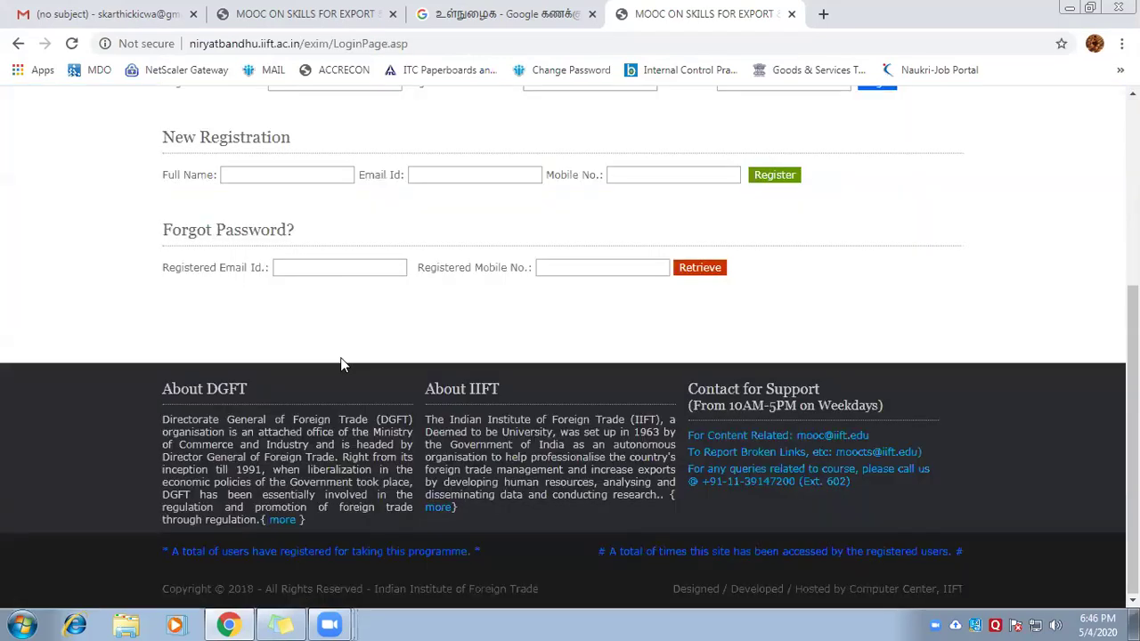
{"action": "left_click", "coordinate": [315, 266]}
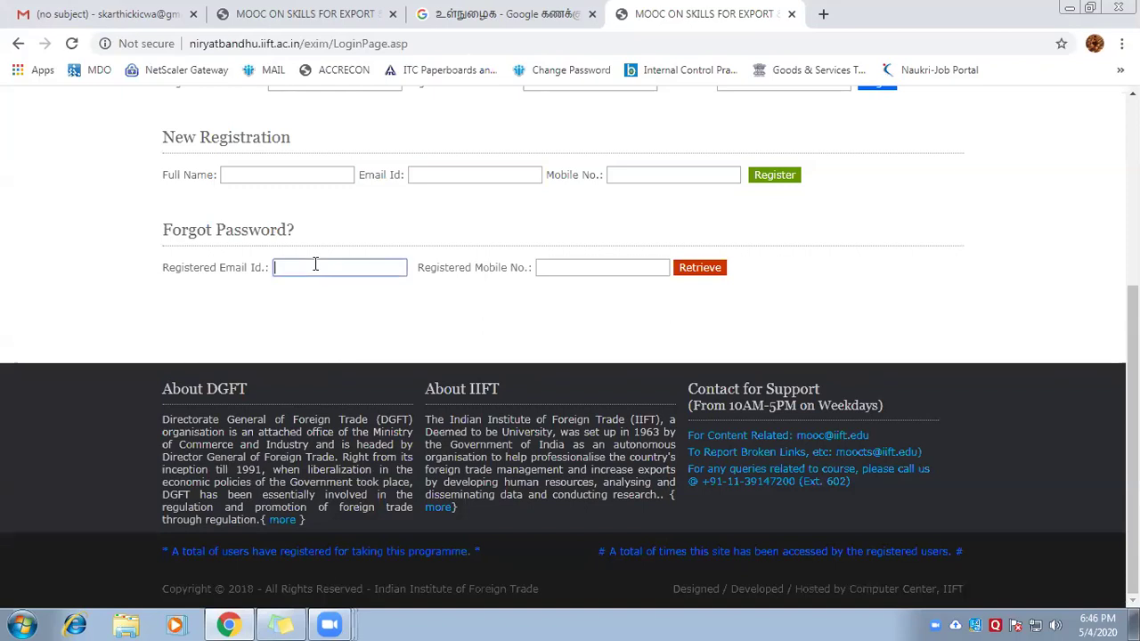
{"action": "scroll", "coordinate": [321, 267], "scroll_direction": "up", "scroll_amount": 3}
Step through the New Registration full name, email and mobile number fields
{"action": "left_click", "coordinate": [280, 425]}
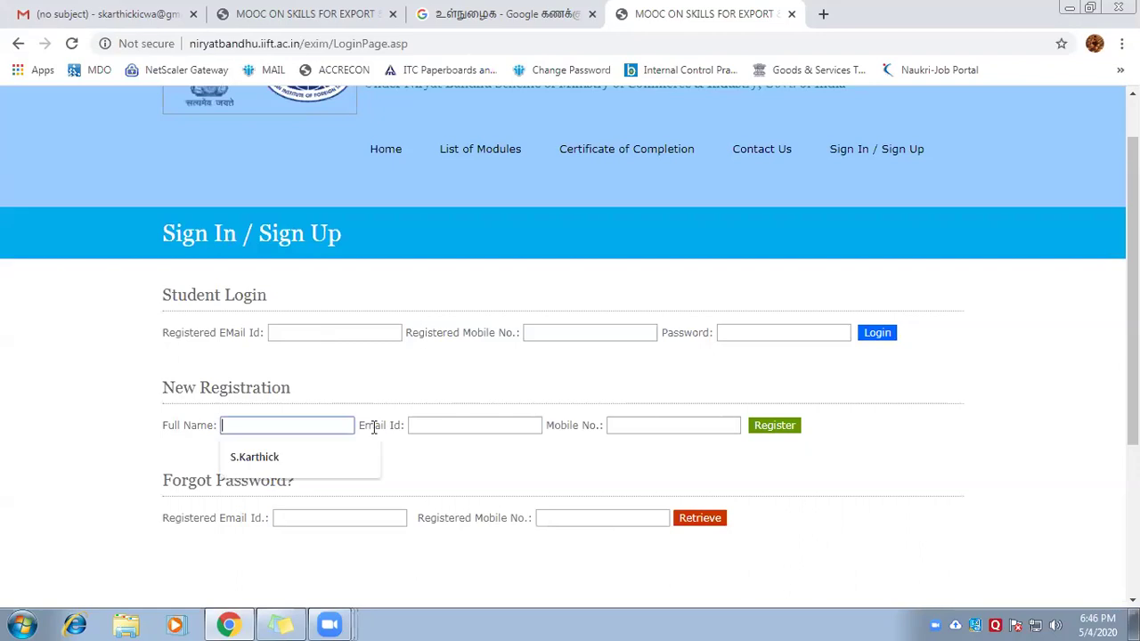
{"action": "left_click", "coordinate": [483, 424]}
{"action": "left_click", "coordinate": [685, 425]}
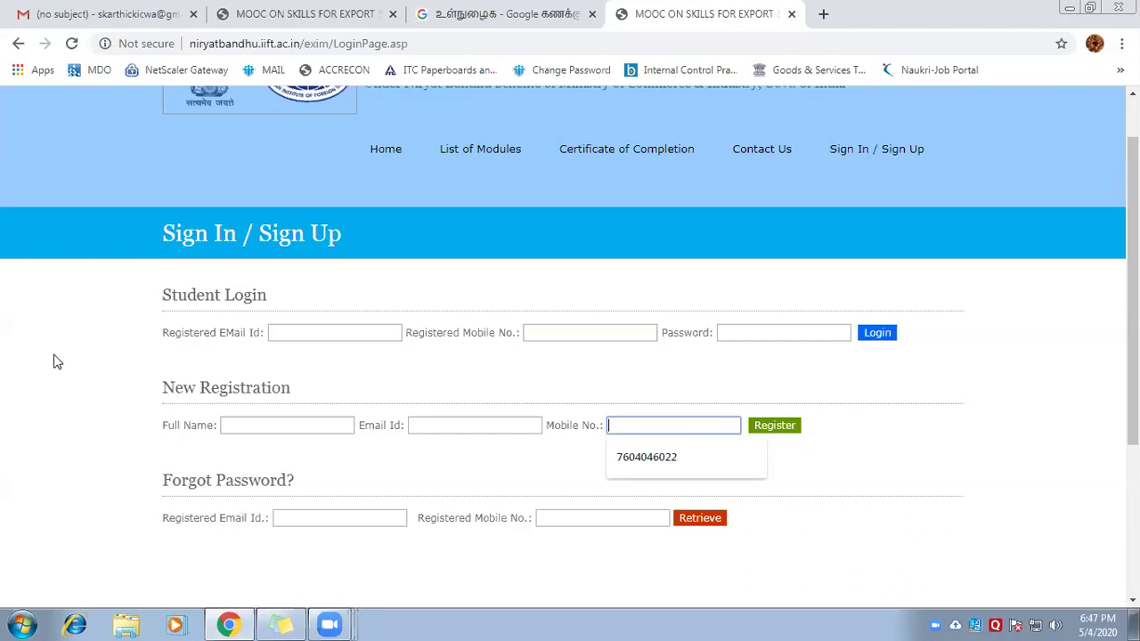
{"action": "scroll", "coordinate": [55, 360], "scroll_direction": "down", "scroll_amount": 2}
{"action": "scroll", "coordinate": [56, 359], "scroll_direction": "down", "scroll_amount": 1}
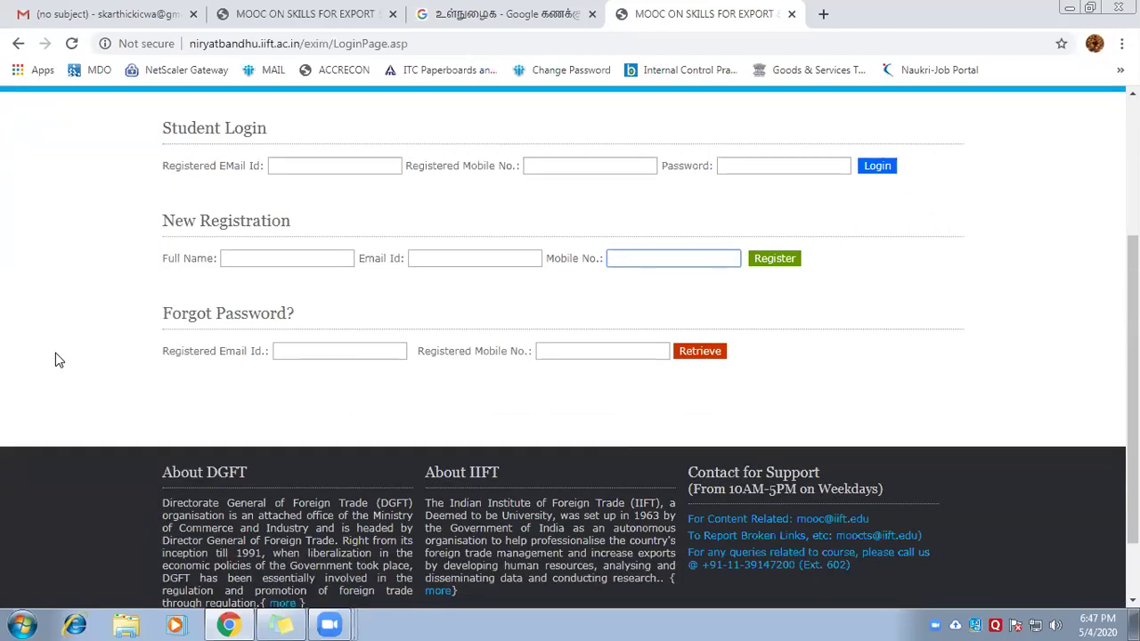
Enter the user's e-mail address in the Forgot Password registered email field
{"action": "left_click", "coordinate": [296, 352]}
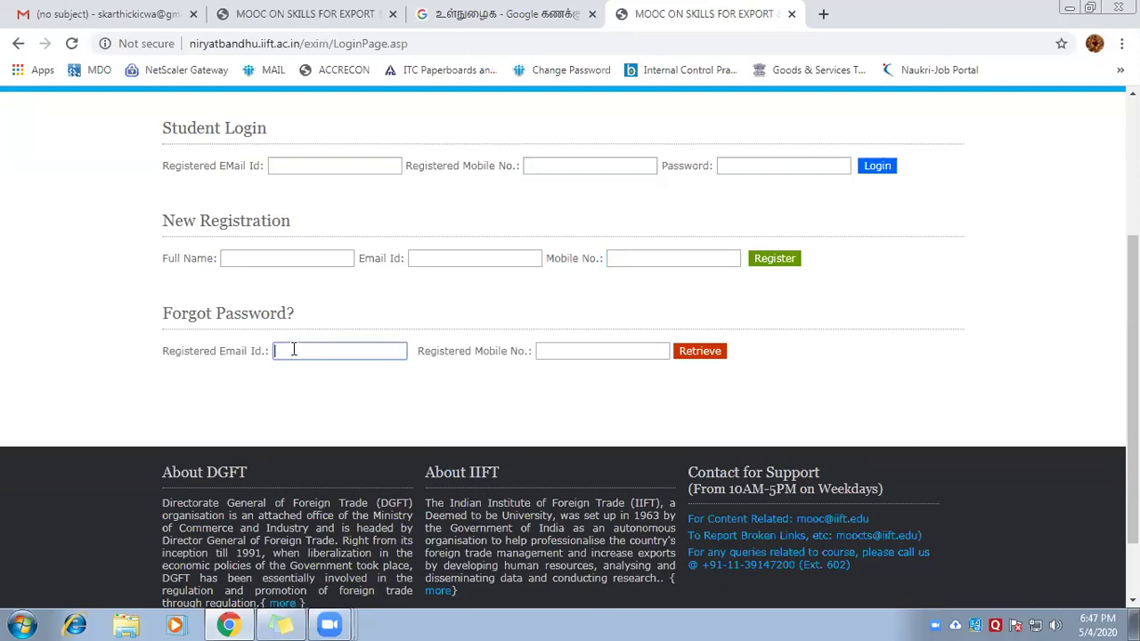
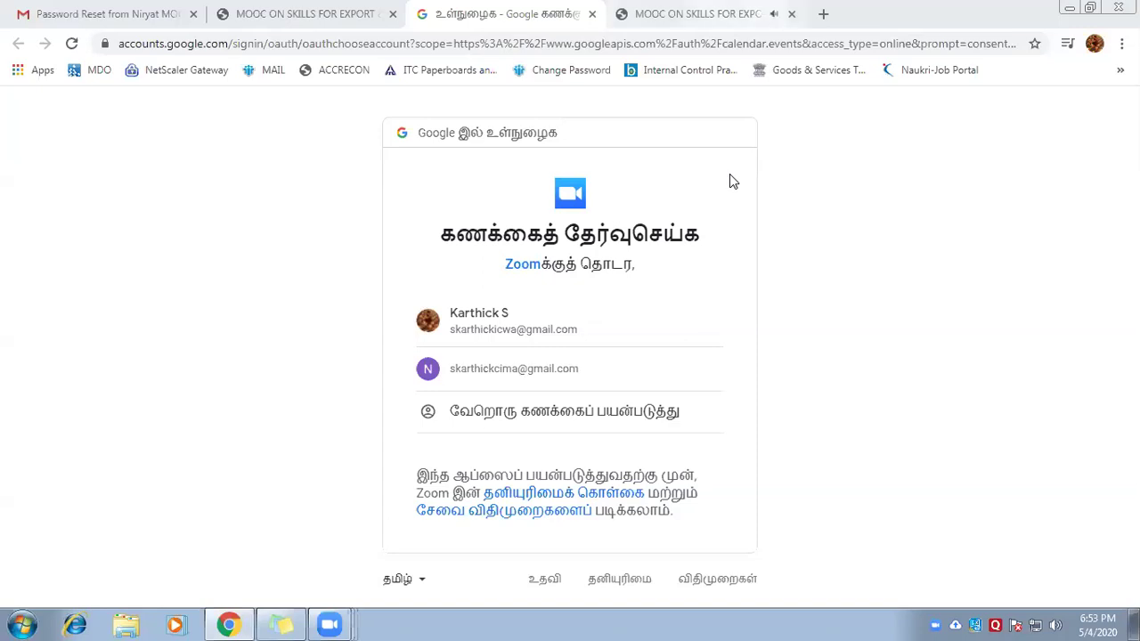
{"action": "left_click", "coordinate": [744, 31]}
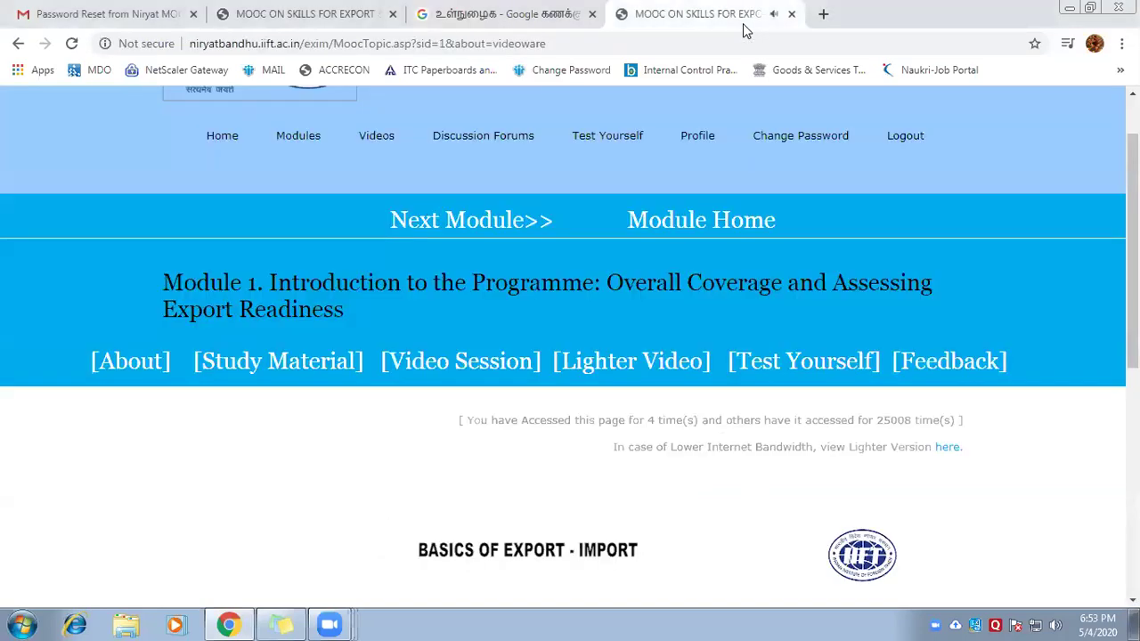
{"action": "left_click", "coordinate": [326, 30]}
{"action": "left_click", "coordinate": [420, 31]}
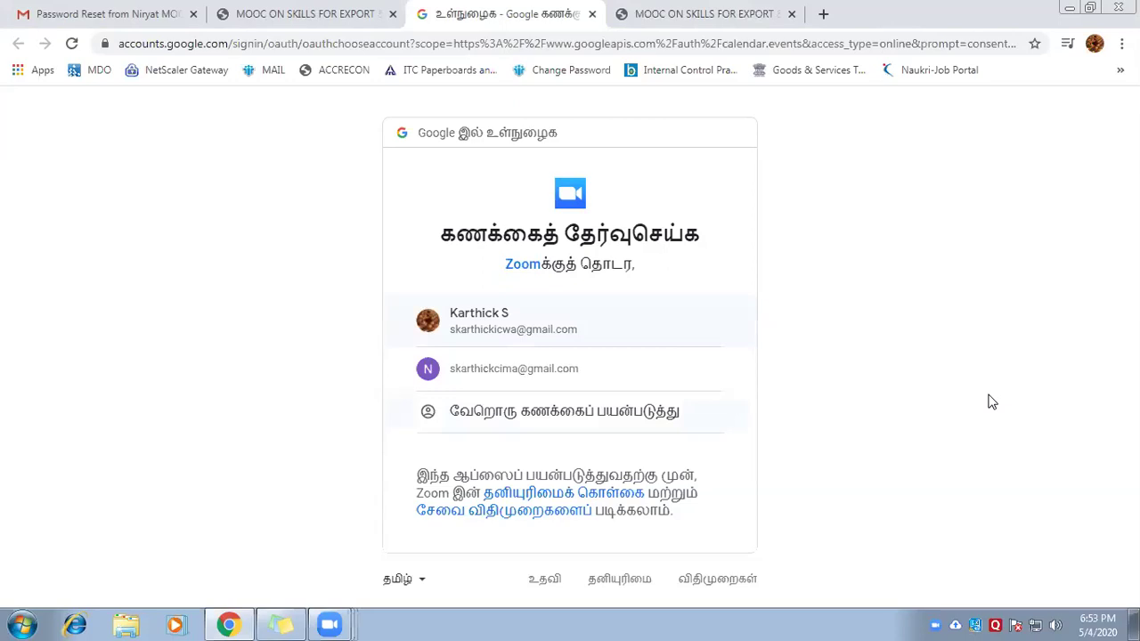
{"action": "key", "text": "ctrl+Tab"}
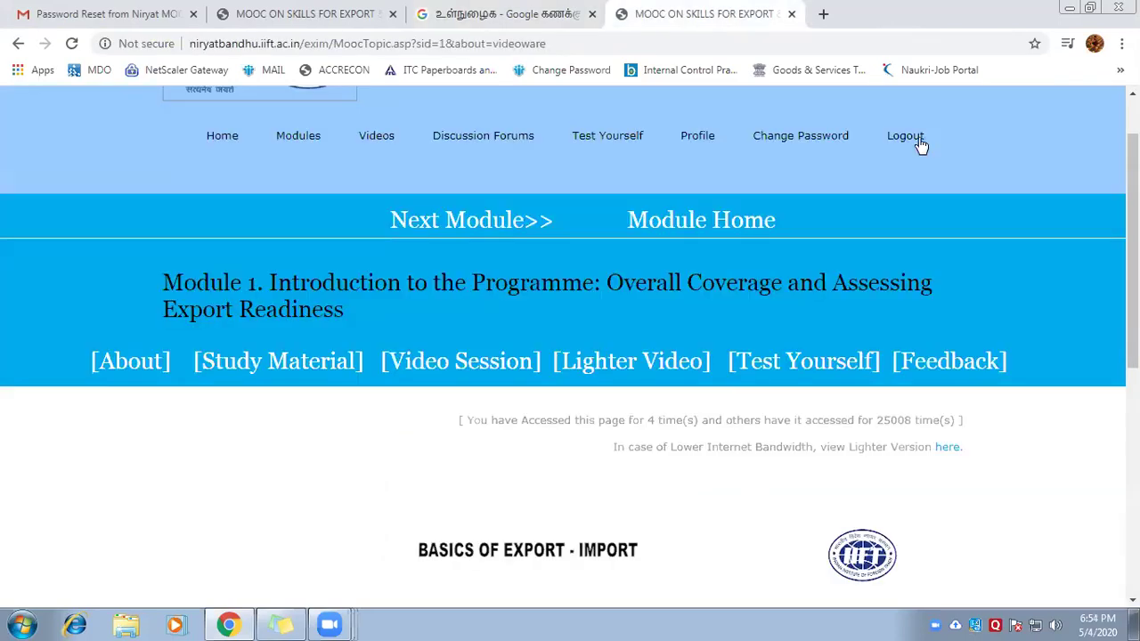
Log out, then log back in as a student with the autofilled email, mobile and password
{"action": "left_click", "coordinate": [918, 137]}
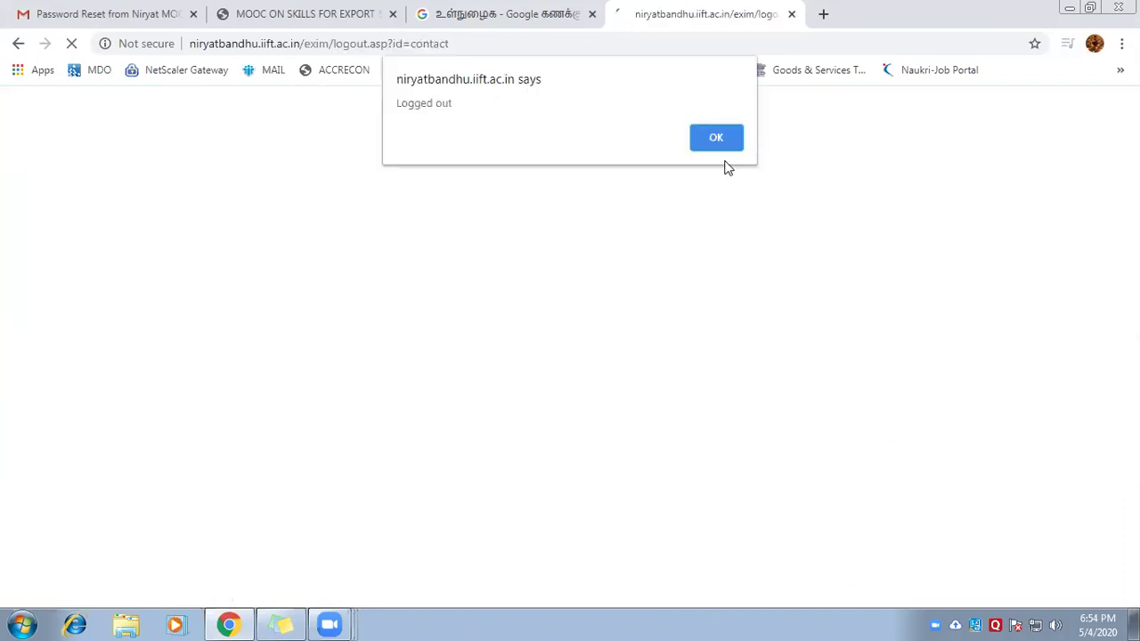
{"action": "left_click", "coordinate": [718, 143]}
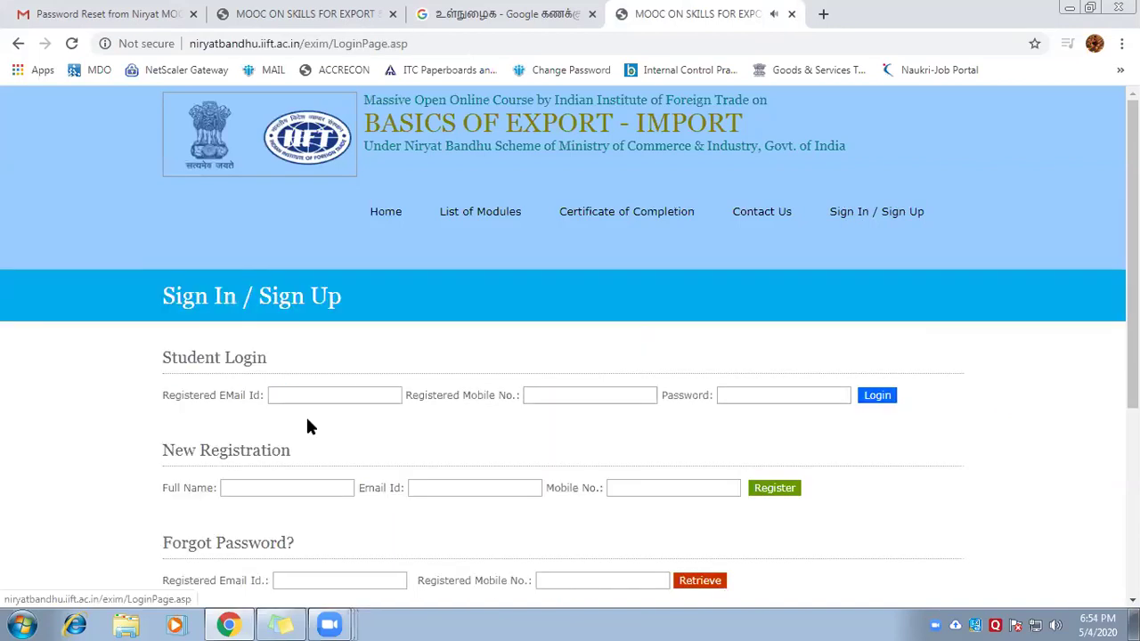
{"action": "left_click", "coordinate": [308, 394]}
{"action": "key", "text": "Down"}
{"action": "key", "text": "Return"}
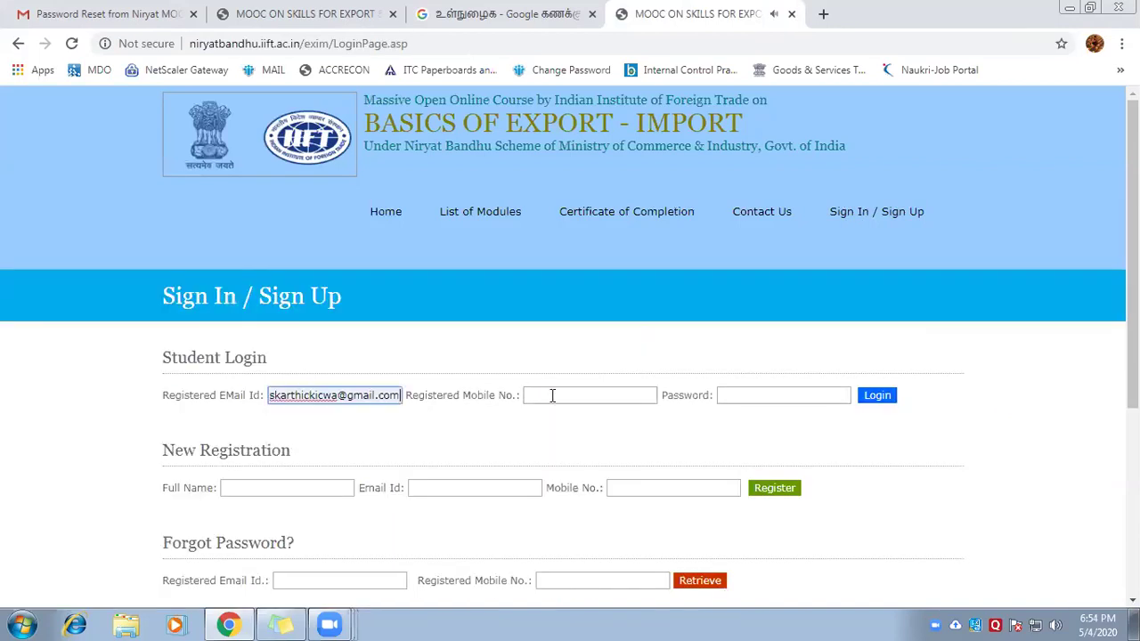
{"action": "key", "text": "Tab"}
{"action": "key", "text": "Down"}
{"action": "key", "text": "Return"}
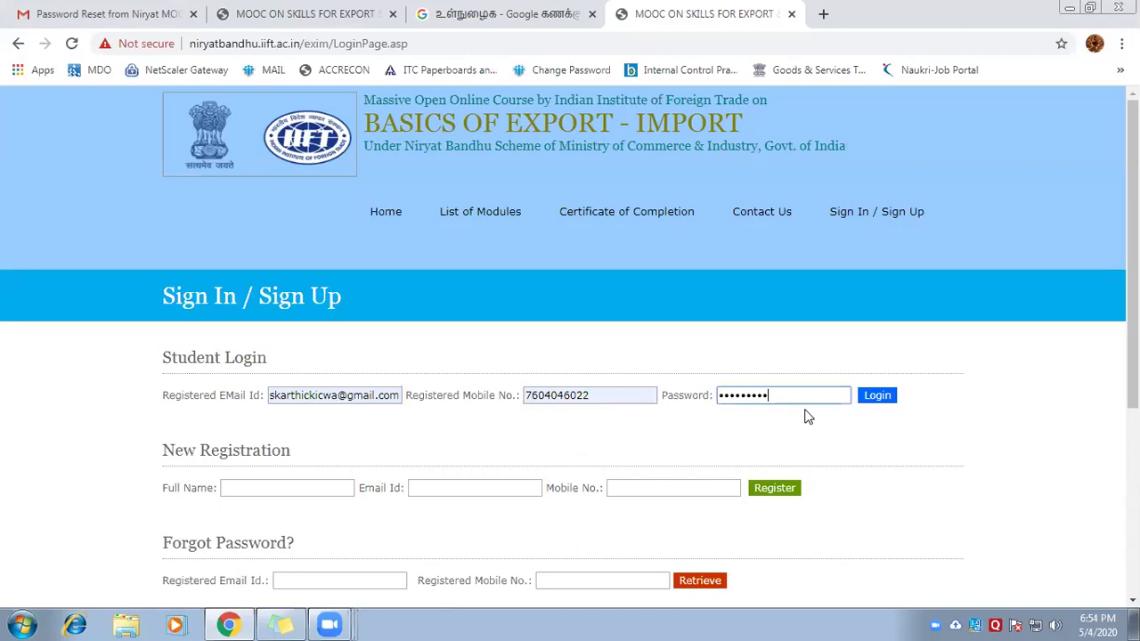
{"action": "left_click", "coordinate": [868, 400]}
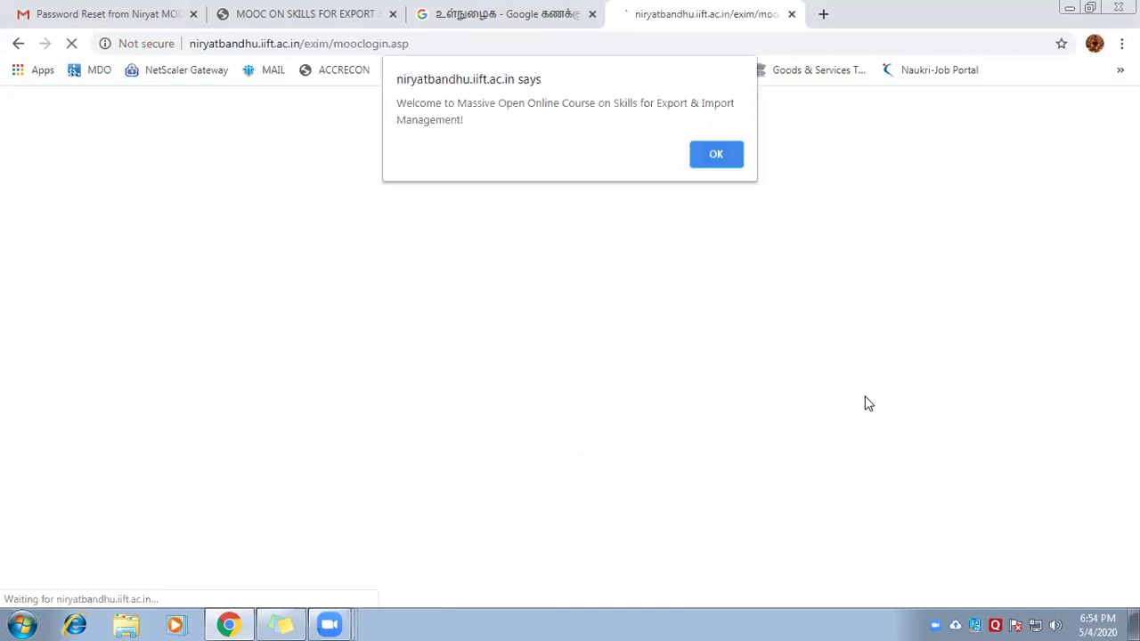
{"action": "left_click", "coordinate": [736, 153]}
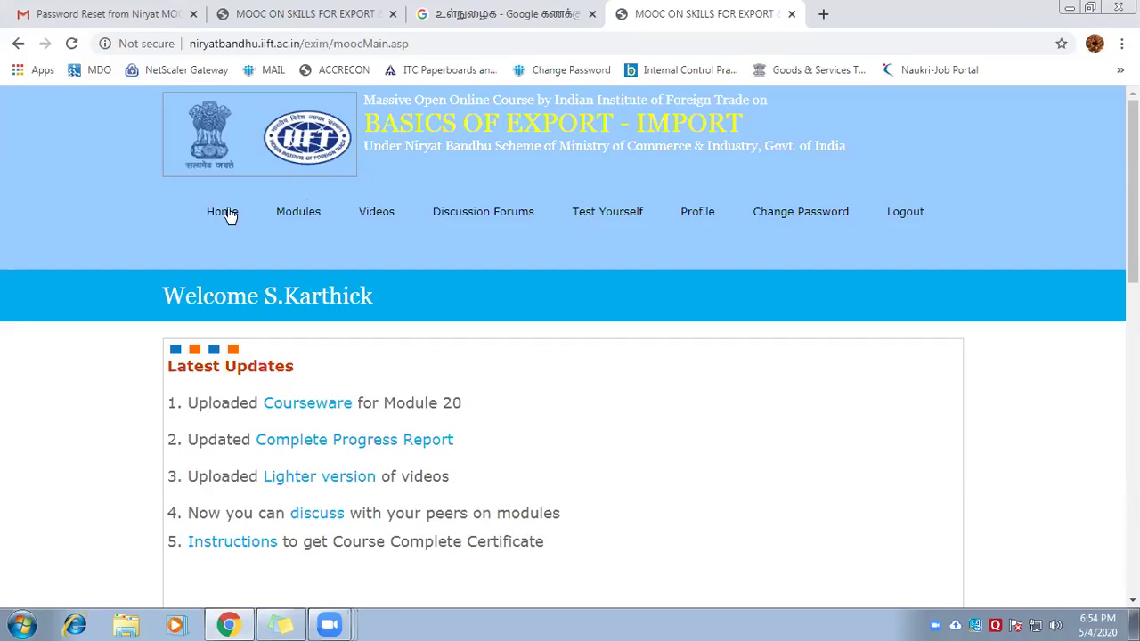
Open Modules and scroll from Module 1 down to Module 20 and back to the top
{"action": "left_click", "coordinate": [285, 218]}
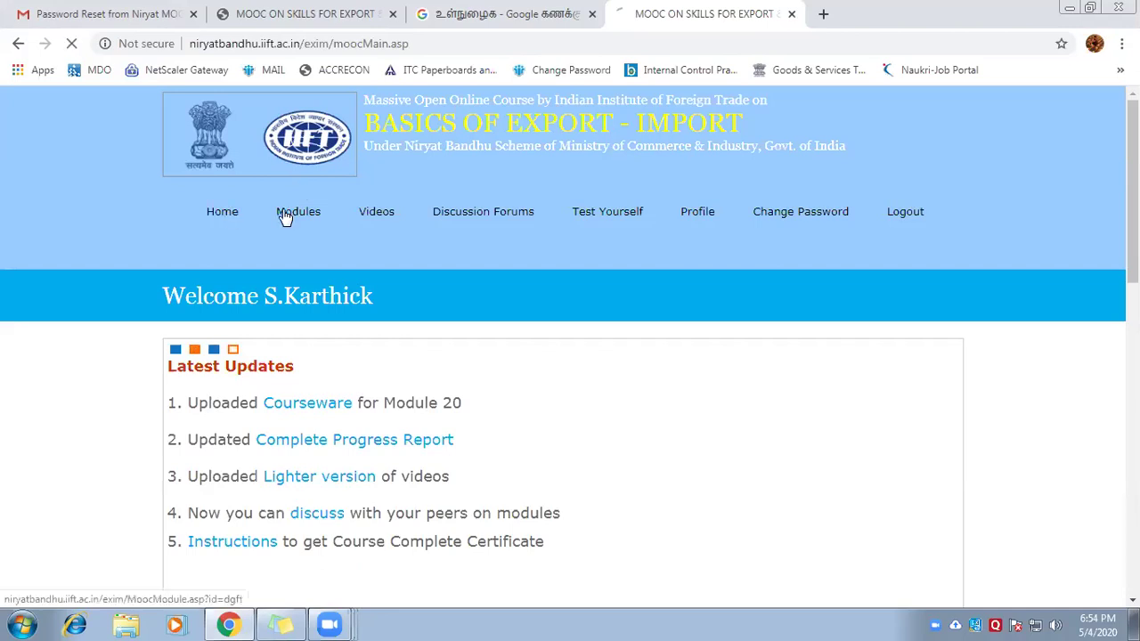
{"action": "scroll", "coordinate": [260, 186], "scroll_direction": "down", "scroll_amount": 5}
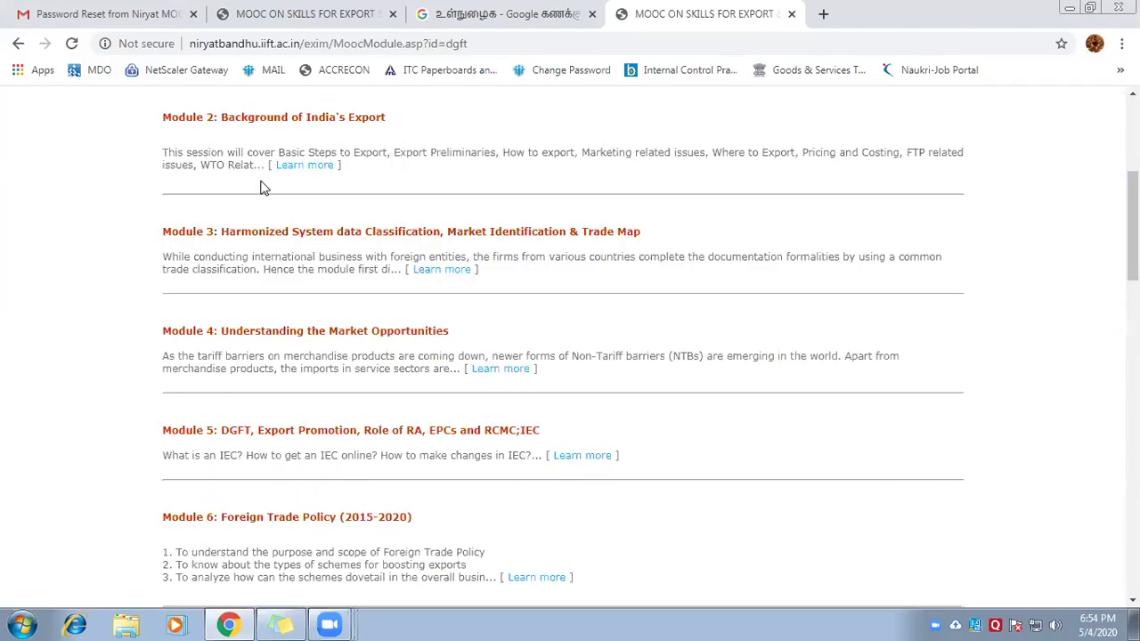
{"action": "scroll", "coordinate": [264, 187], "scroll_direction": "down", "scroll_amount": 8}
{"action": "scroll", "coordinate": [263, 187], "scroll_direction": "down", "scroll_amount": 8}
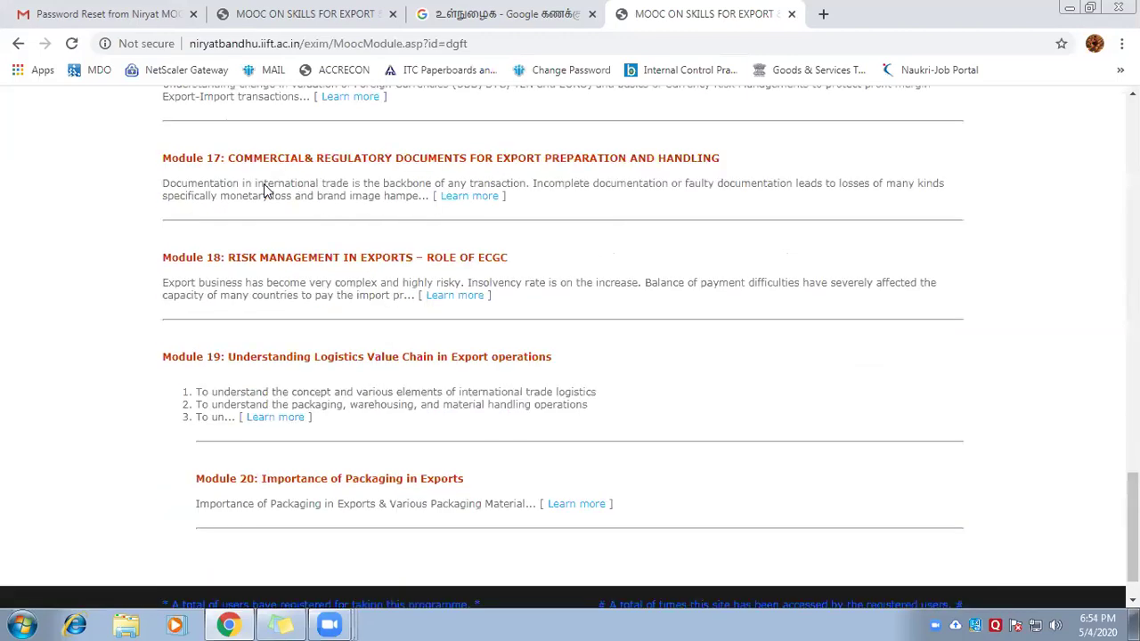
{"action": "scroll", "coordinate": [266, 185], "scroll_direction": "up", "scroll_amount": 6}
{"action": "scroll", "coordinate": [267, 205], "scroll_direction": "up", "scroll_amount": 15}
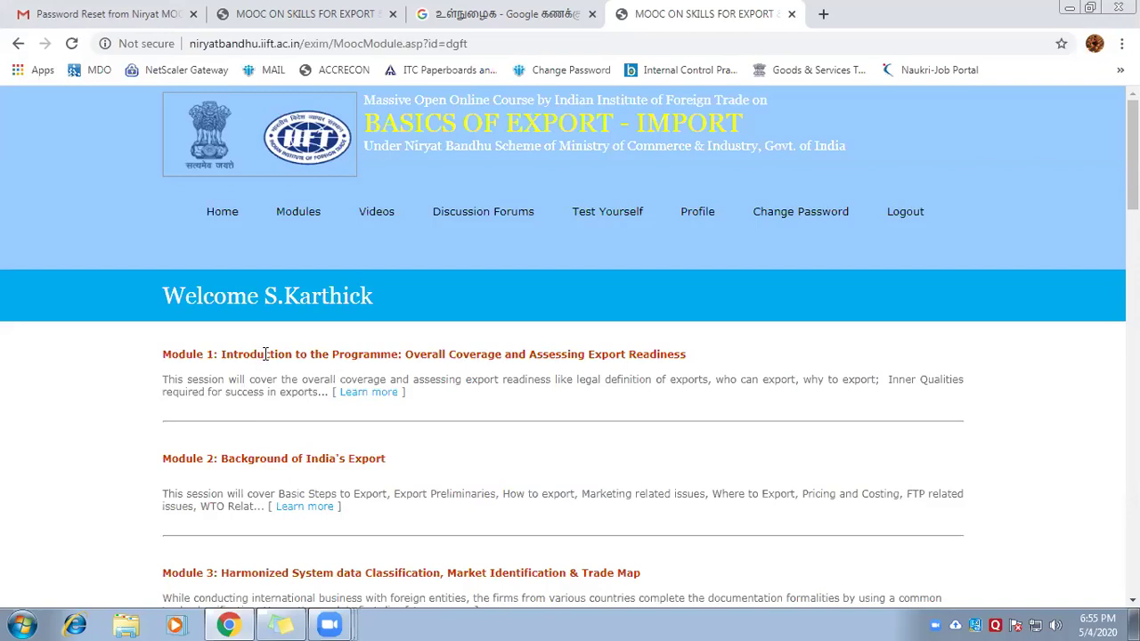
{"action": "scroll", "coordinate": [265, 354], "scroll_direction": "down", "scroll_amount": 3}
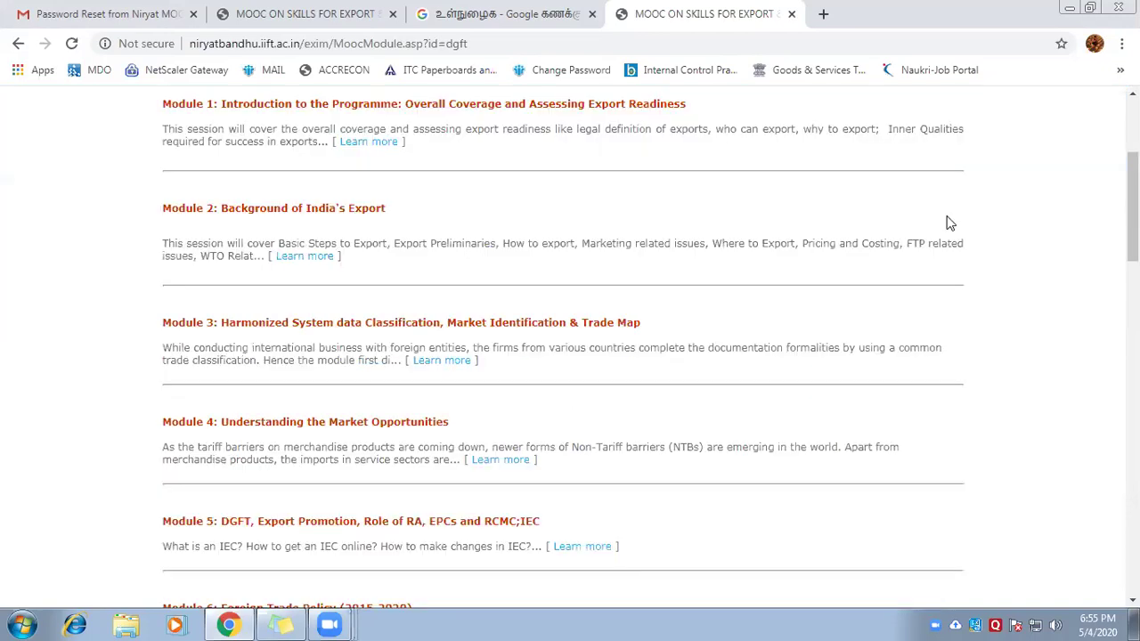
{"action": "scroll", "coordinate": [641, 138], "scroll_direction": "up", "scroll_amount": 2}
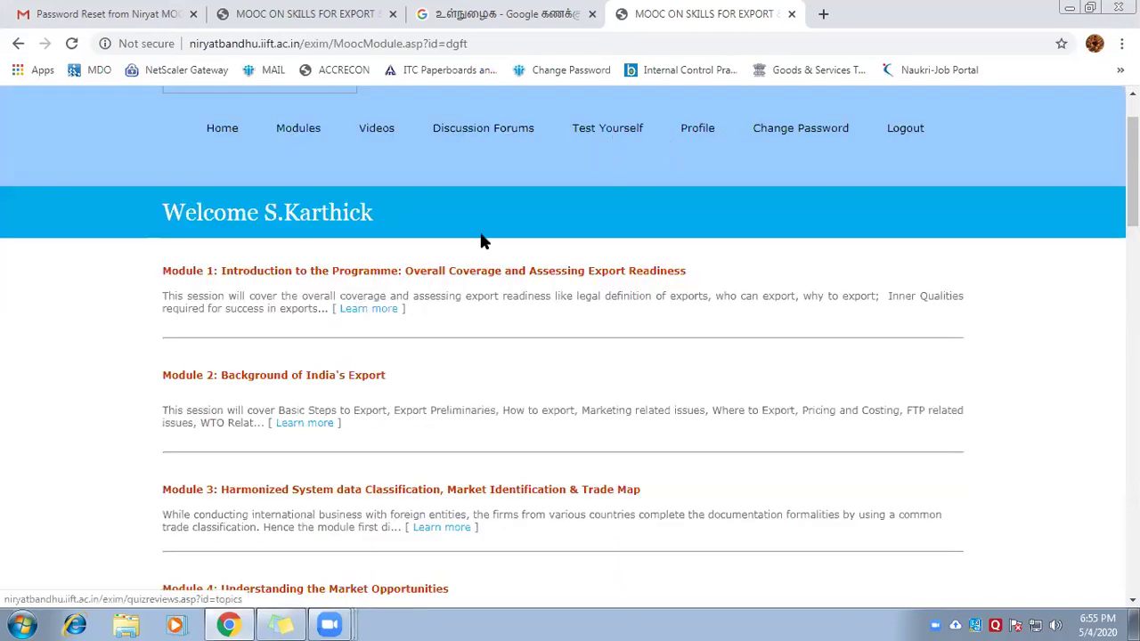
{"action": "scroll", "coordinate": [487, 242], "scroll_direction": "up", "scroll_amount": 1}
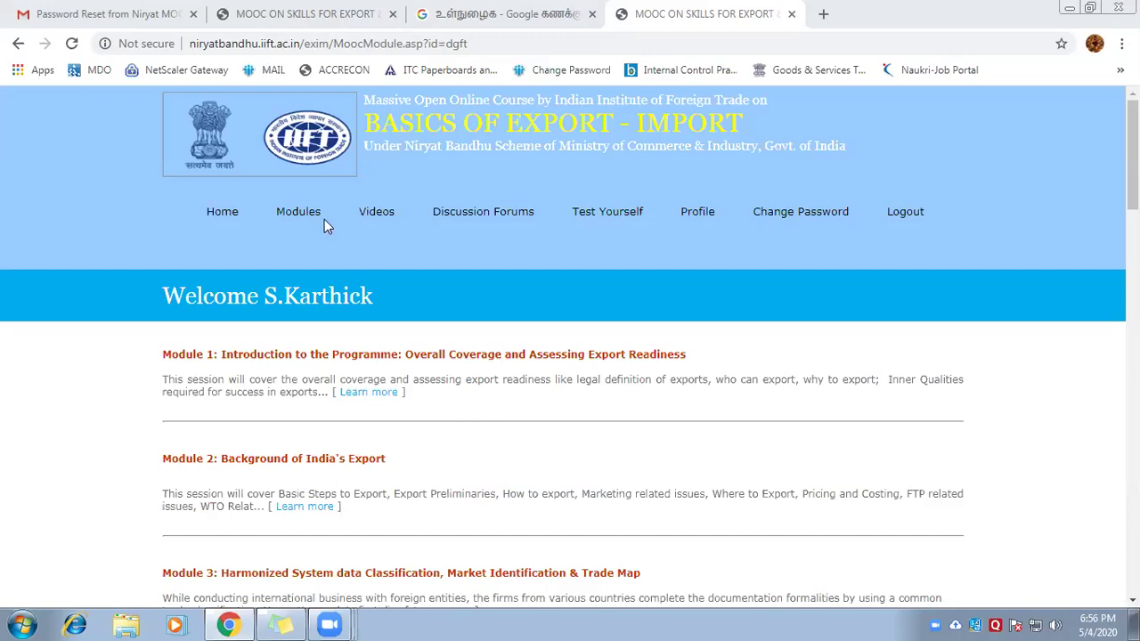
{"action": "left_click", "coordinate": [300, 218]}
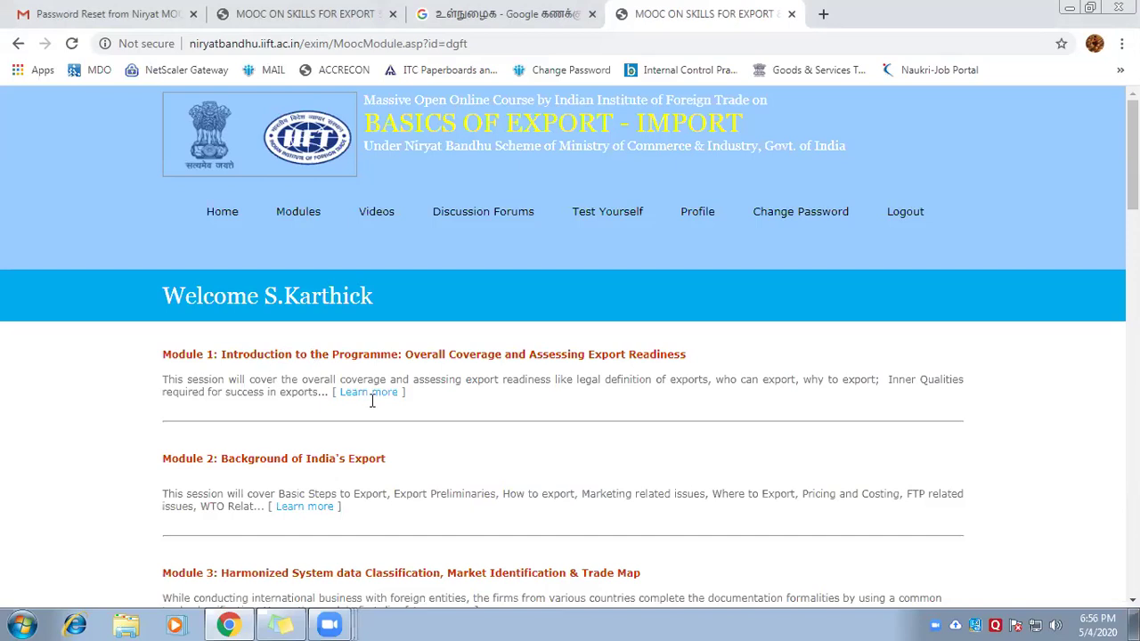
Open Module 1's Study Material and read through the NB_1_Introduction of the Programme document
{"action": "left_click", "coordinate": [346, 398]}
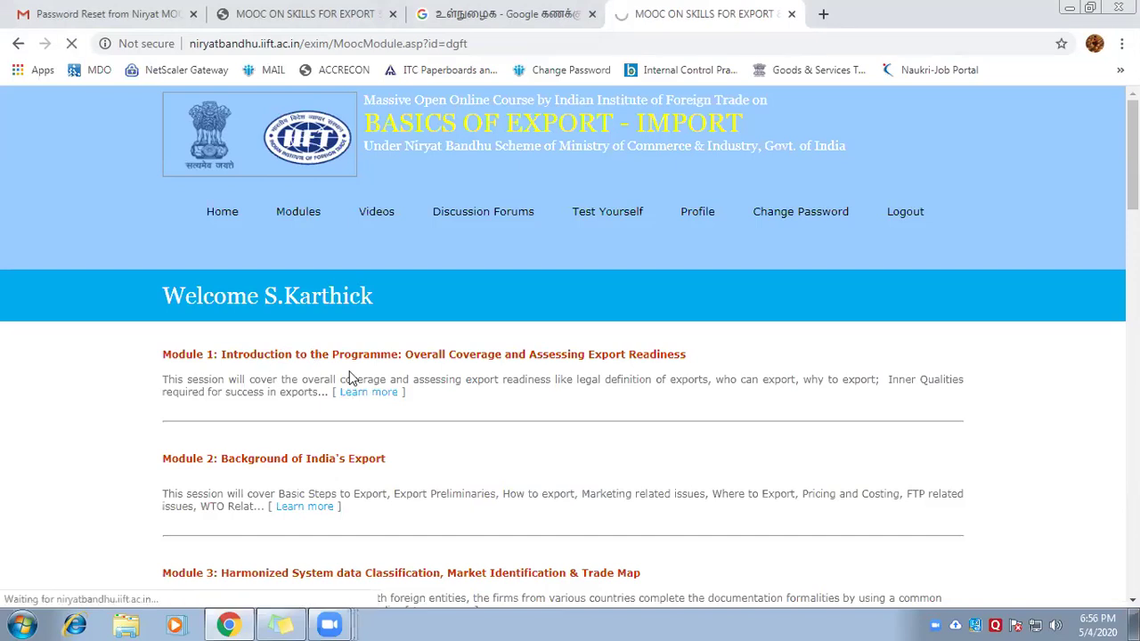
{"action": "scroll", "coordinate": [275, 186], "scroll_direction": "down", "scroll_amount": 3}
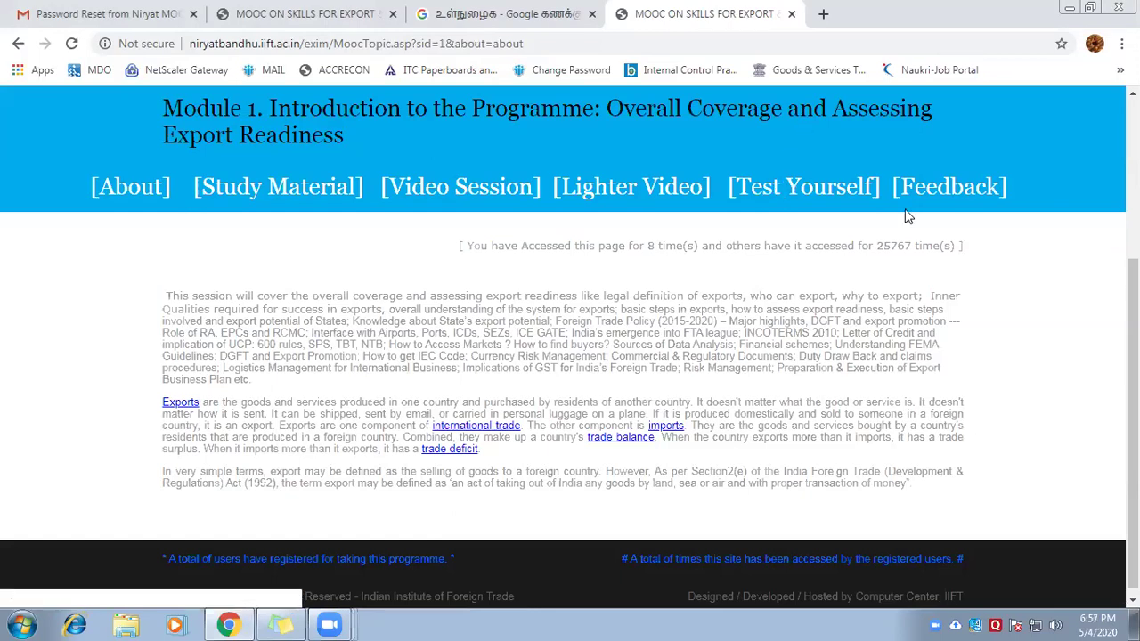
{"action": "left_click", "coordinate": [250, 190]}
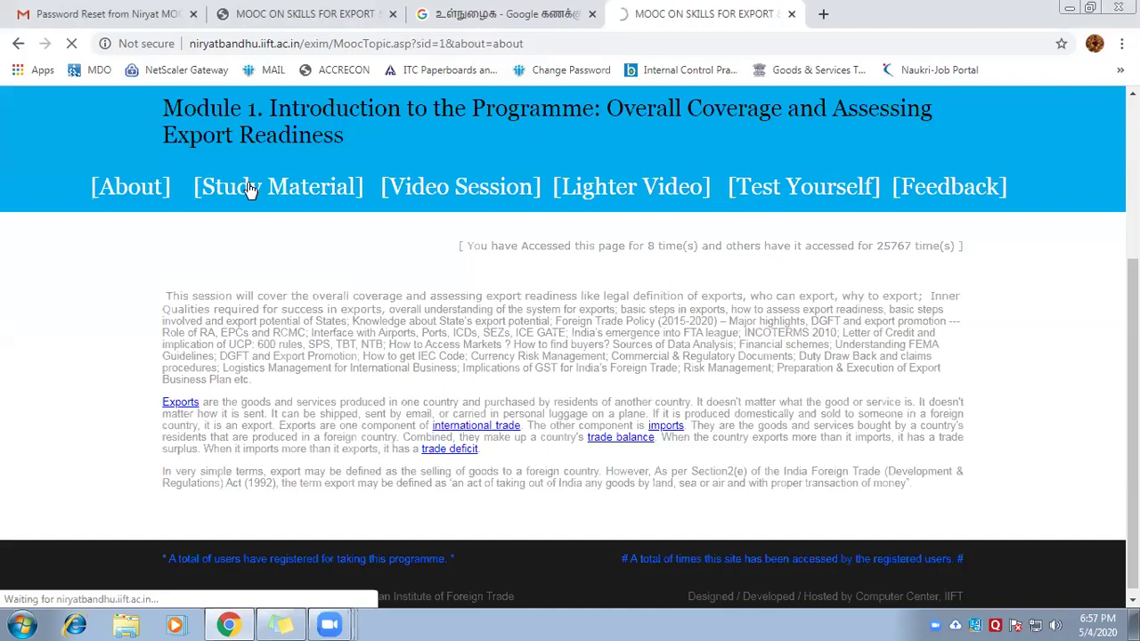
{"action": "scroll", "coordinate": [758, 249], "scroll_direction": "down", "scroll_amount": 4}
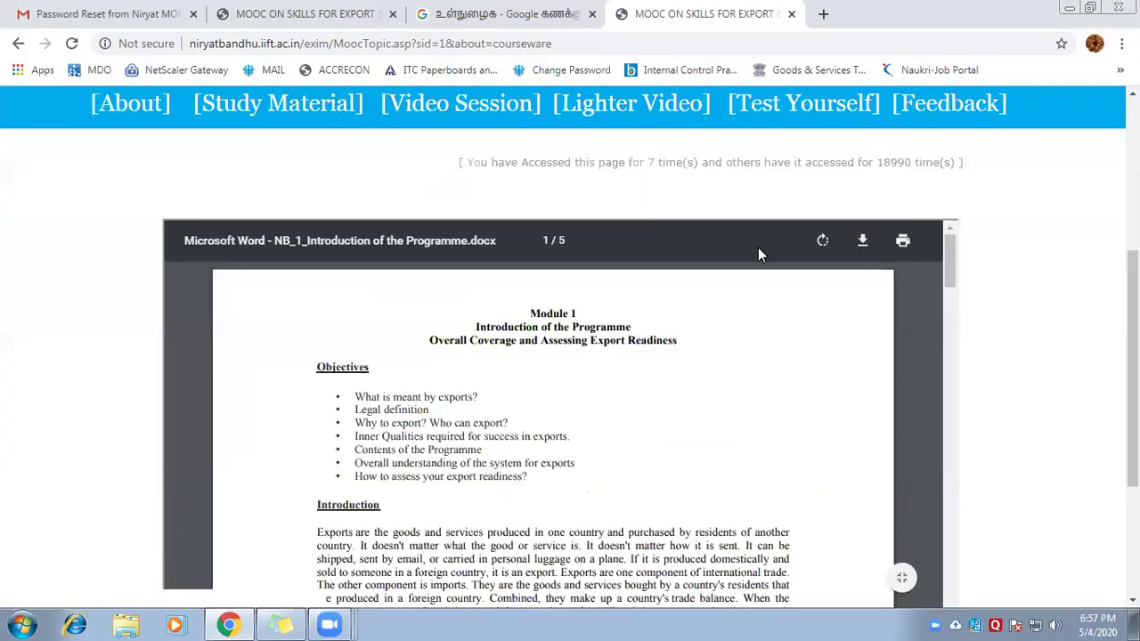
{"action": "scroll", "coordinate": [754, 250], "scroll_direction": "down", "scroll_amount": 2}
{"action": "scroll", "coordinate": [859, 246], "scroll_direction": "down", "scroll_amount": 5}
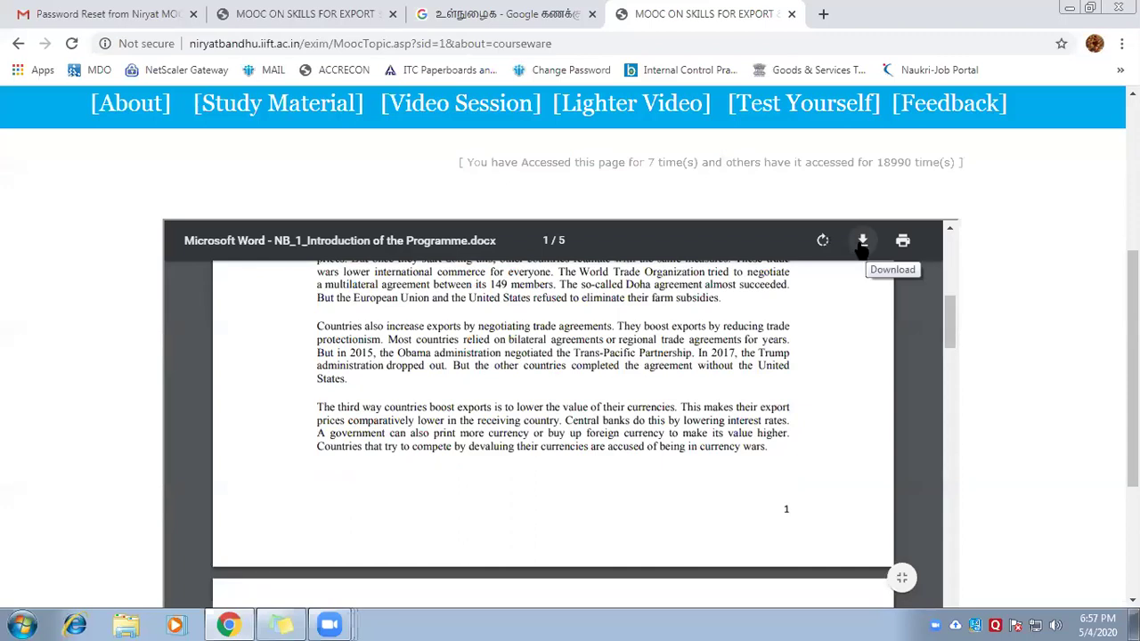
Play Module 1's Video Session, pause it at 0:13, and minimise Chrome to the desktop
{"action": "left_click", "coordinate": [502, 118]}
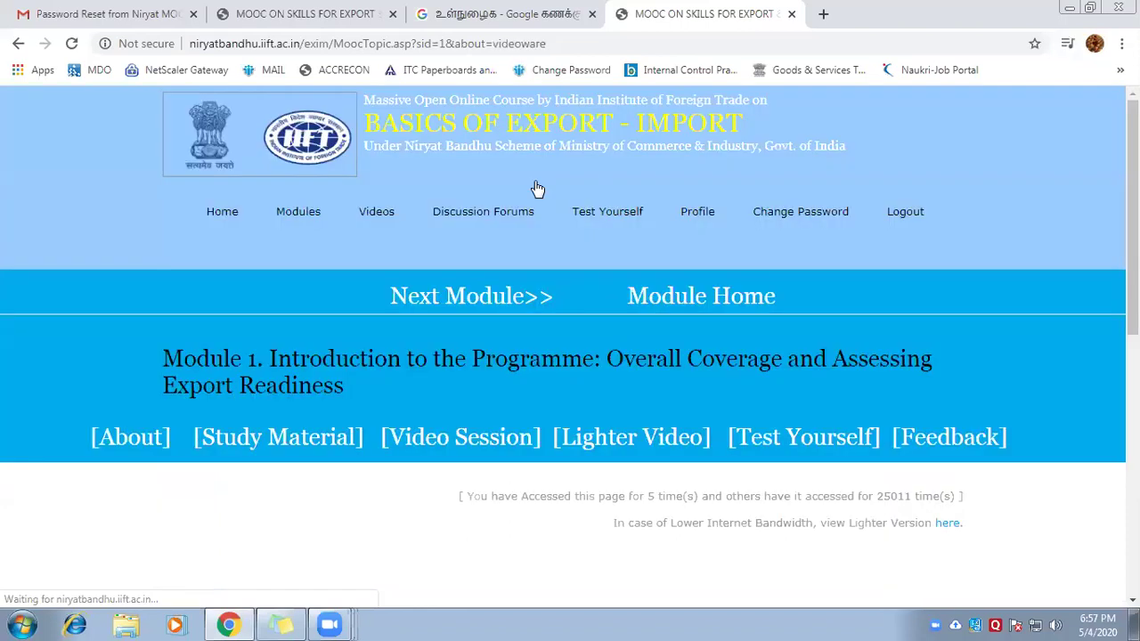
{"action": "scroll", "coordinate": [753, 330], "scroll_direction": "down", "scroll_amount": 3}
{"action": "scroll", "coordinate": [754, 298], "scroll_direction": "down", "scroll_amount": 1}
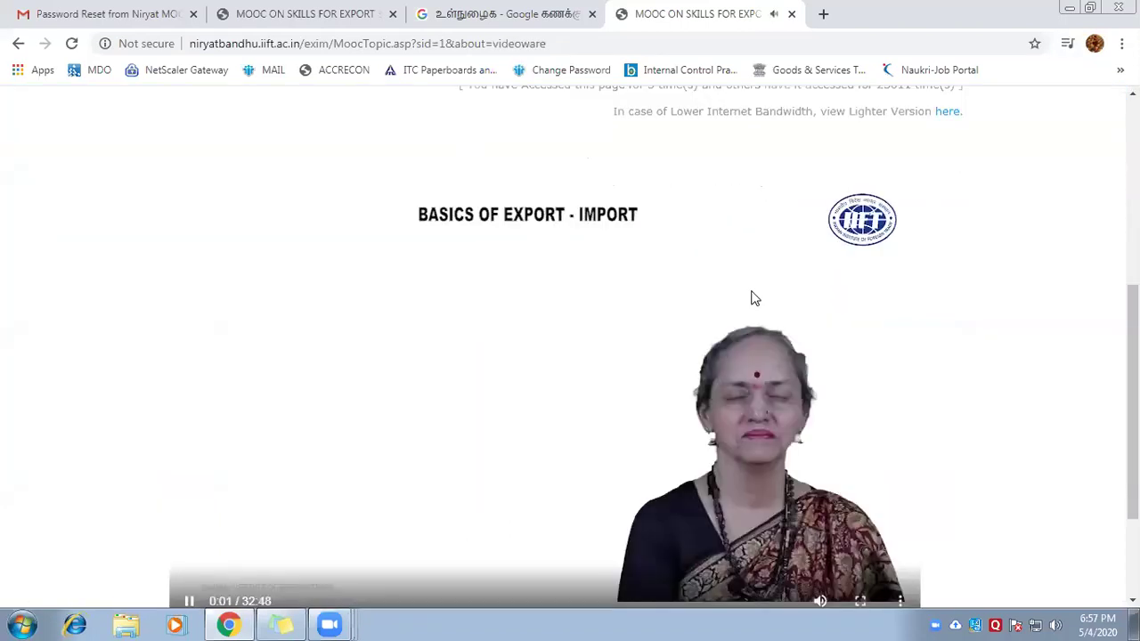
{"action": "scroll", "coordinate": [882, 439], "scroll_direction": "down", "scroll_amount": 2}
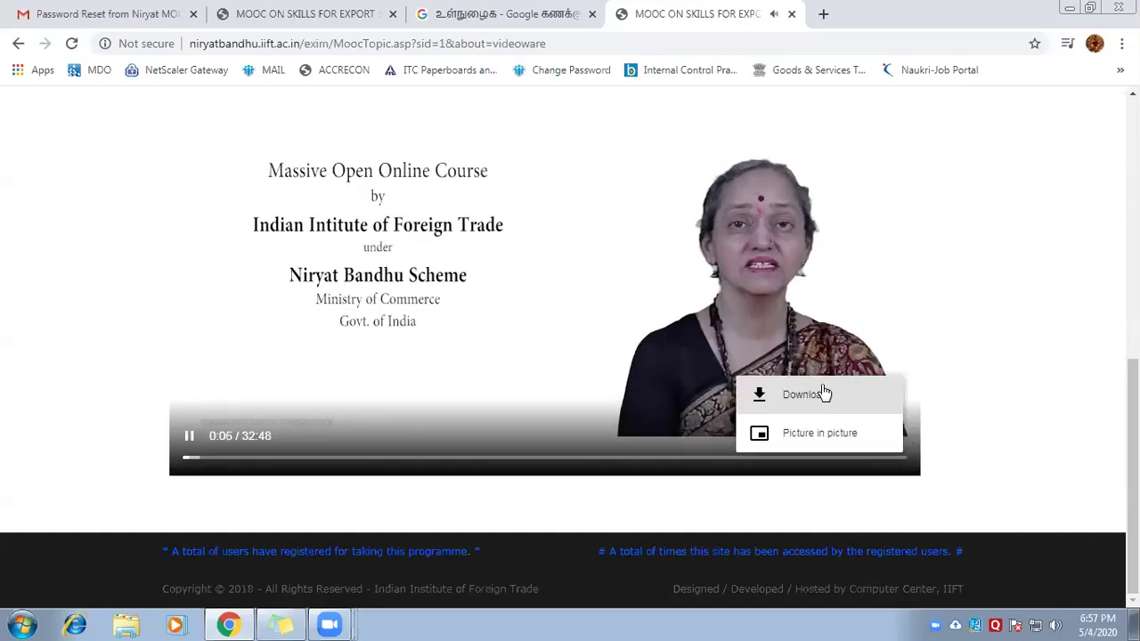
{"action": "left_click", "coordinate": [189, 438]}
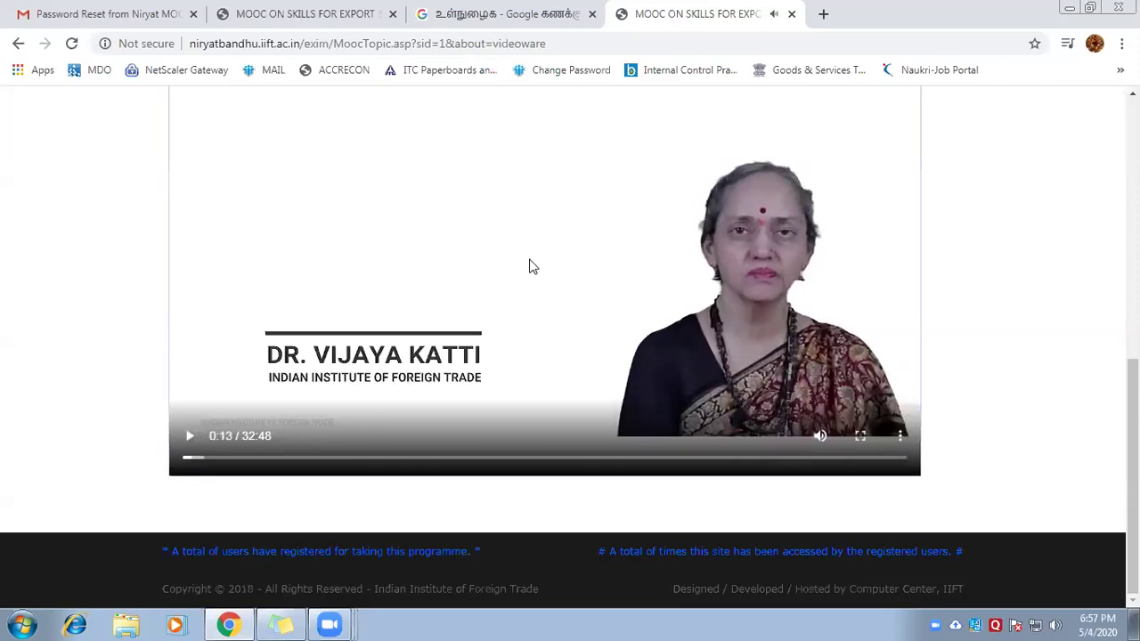
{"action": "scroll", "coordinate": [530, 253], "scroll_direction": "up", "scroll_amount": 3}
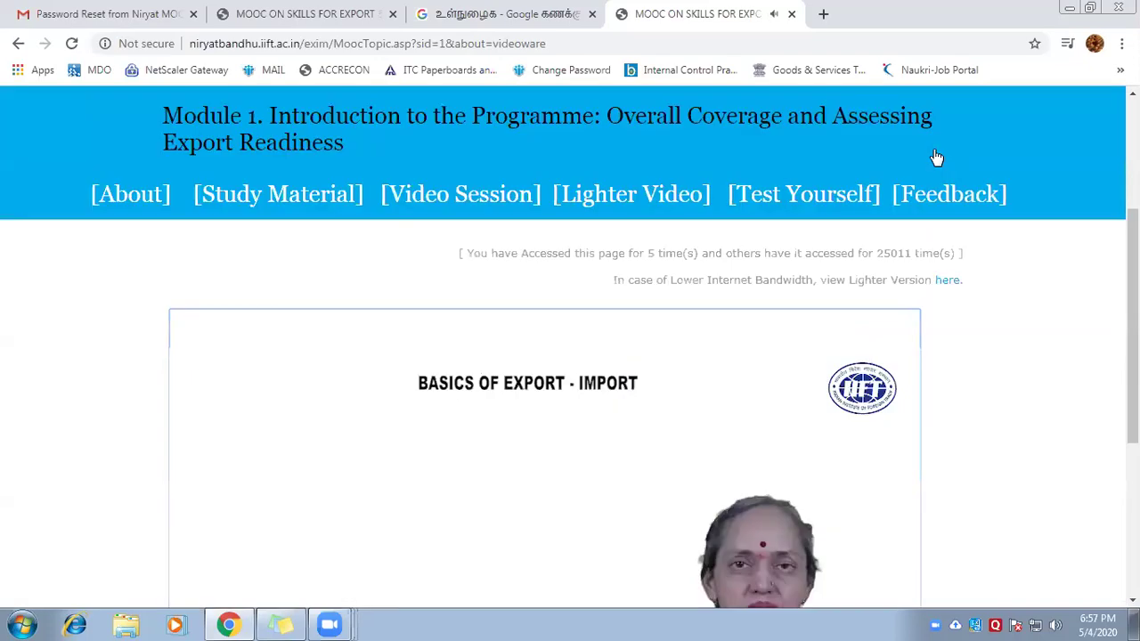
{"action": "left_click", "coordinate": [1062, 7]}
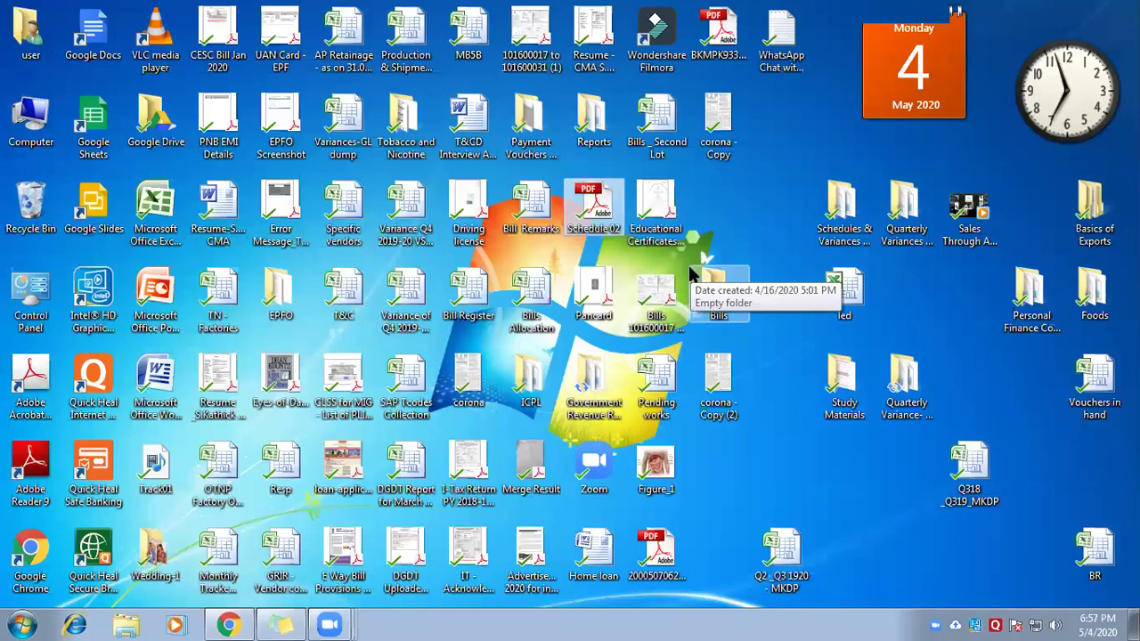
Open the Module 01 MP4 from Basics of Exports > Module 01 and pause it at 00:02
{"action": "left_click", "coordinate": [1091, 211]}
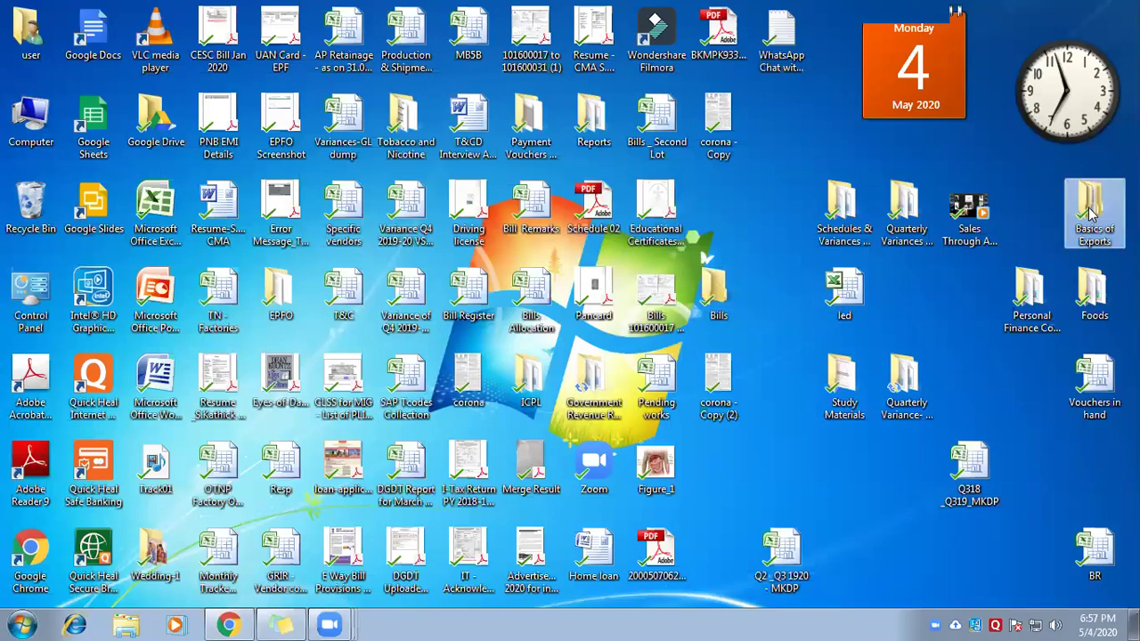
{"action": "double_click", "coordinate": [1090, 211]}
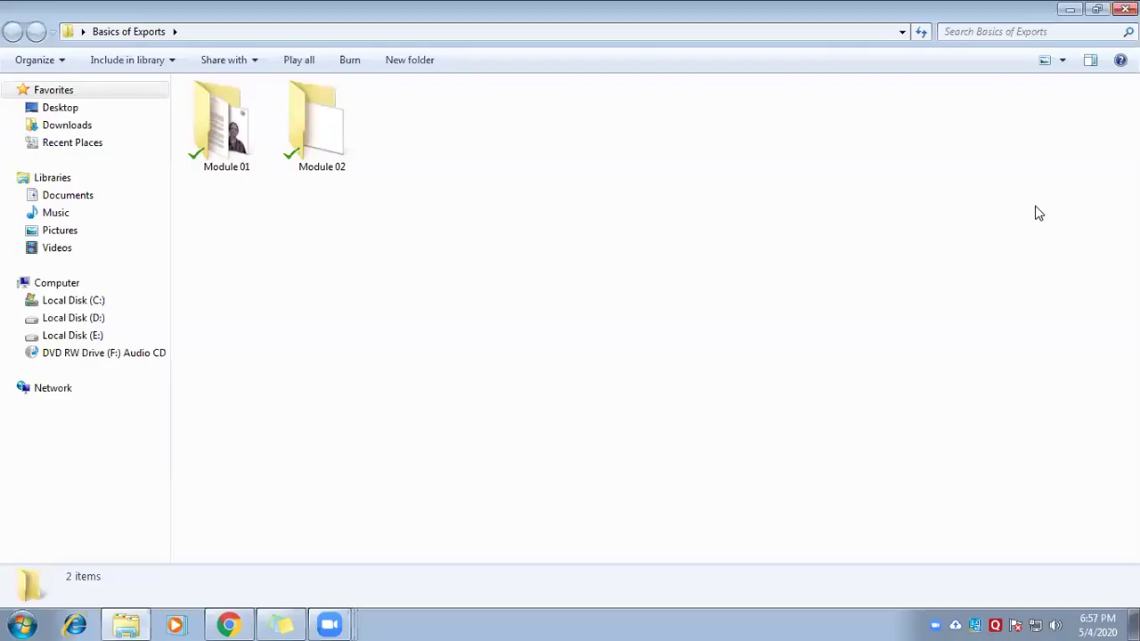
{"action": "double_click", "coordinate": [249, 134]}
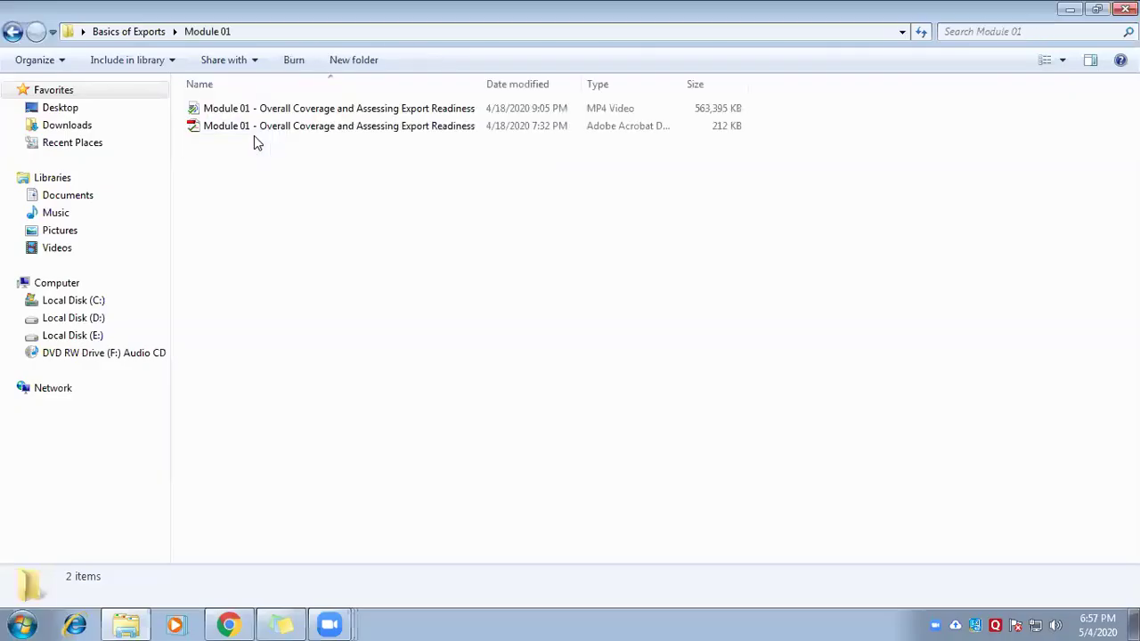
{"action": "left_click", "coordinate": [318, 111]}
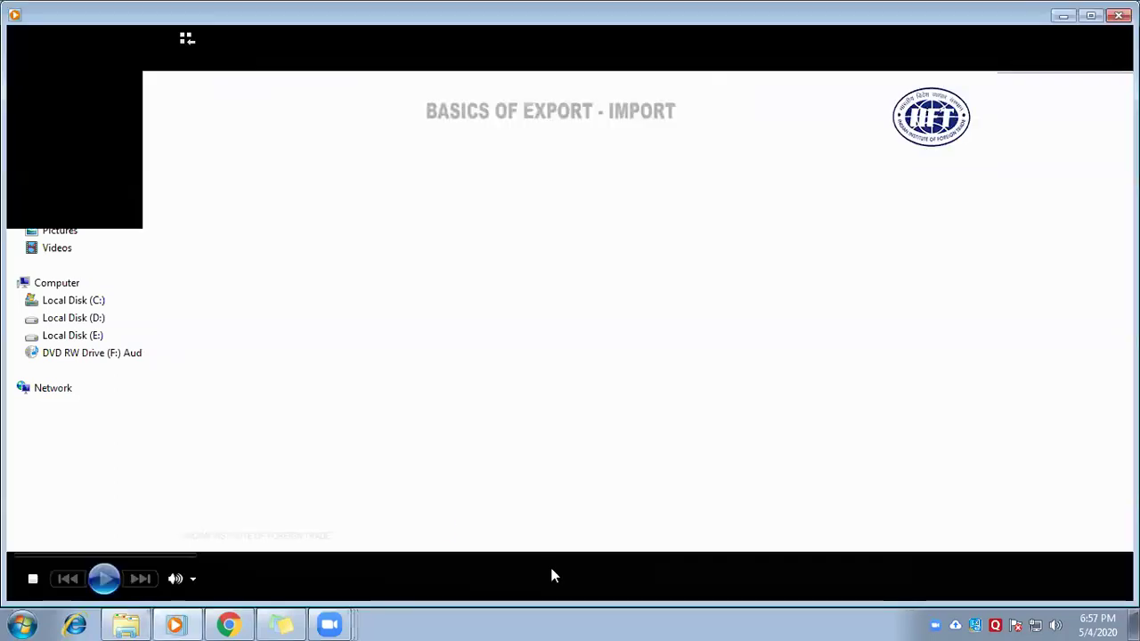
{"action": "left_click", "coordinate": [565, 579]}
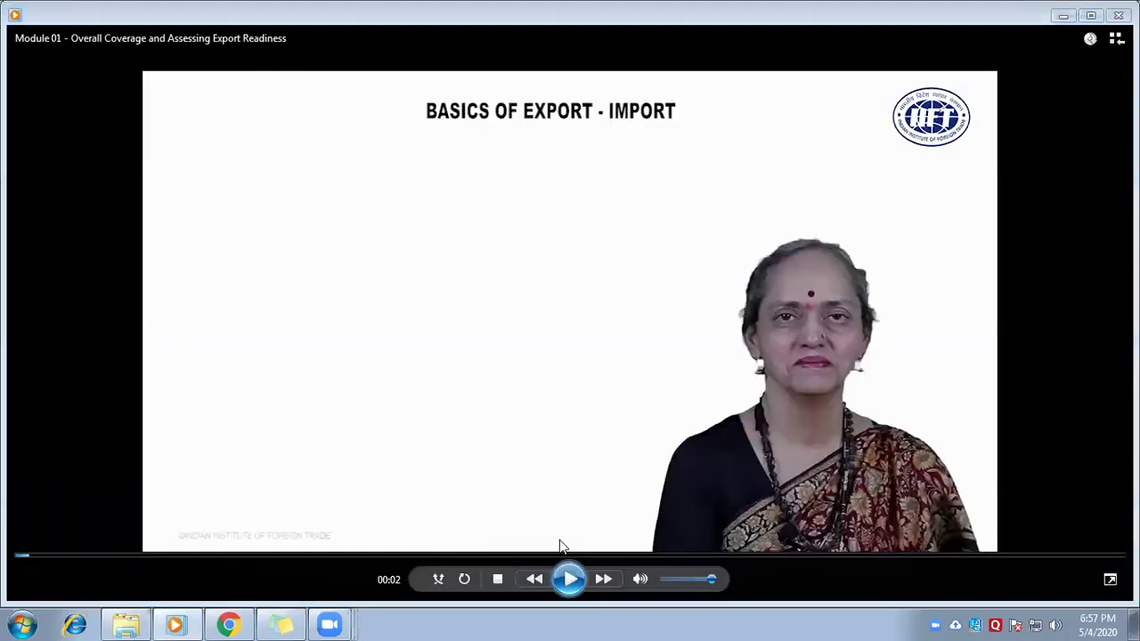